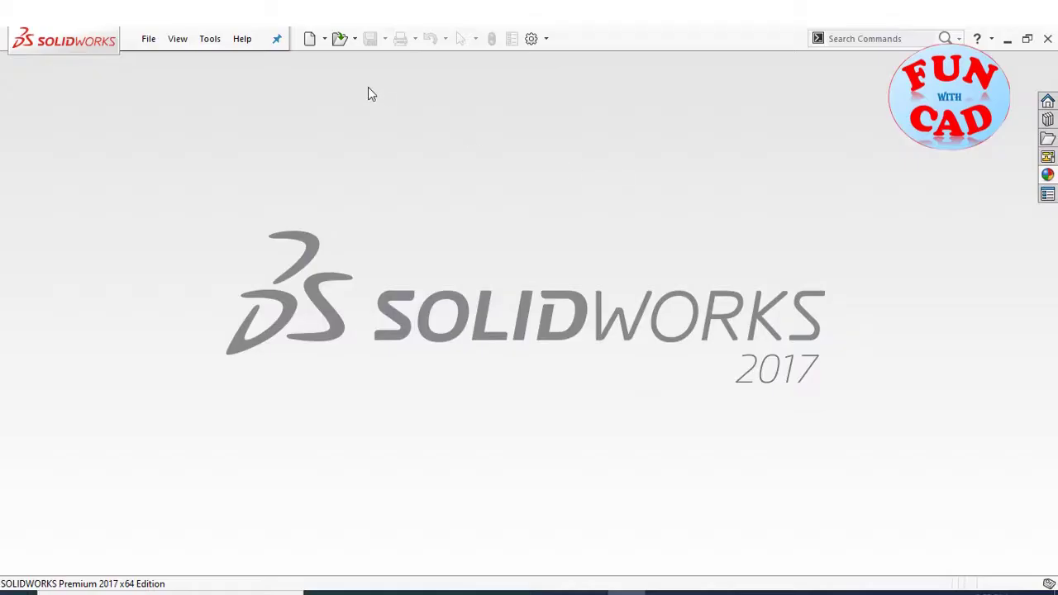
Create a new blank part document.
click(310, 39)
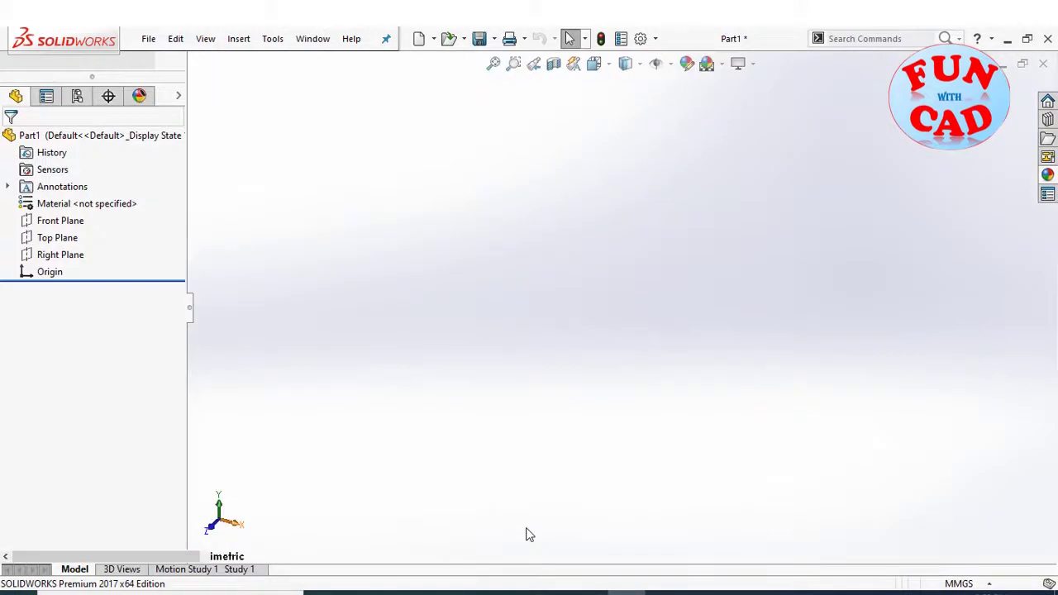
Sketch a hexagon centred on the origin on the Top Plane.
click(116, 304)
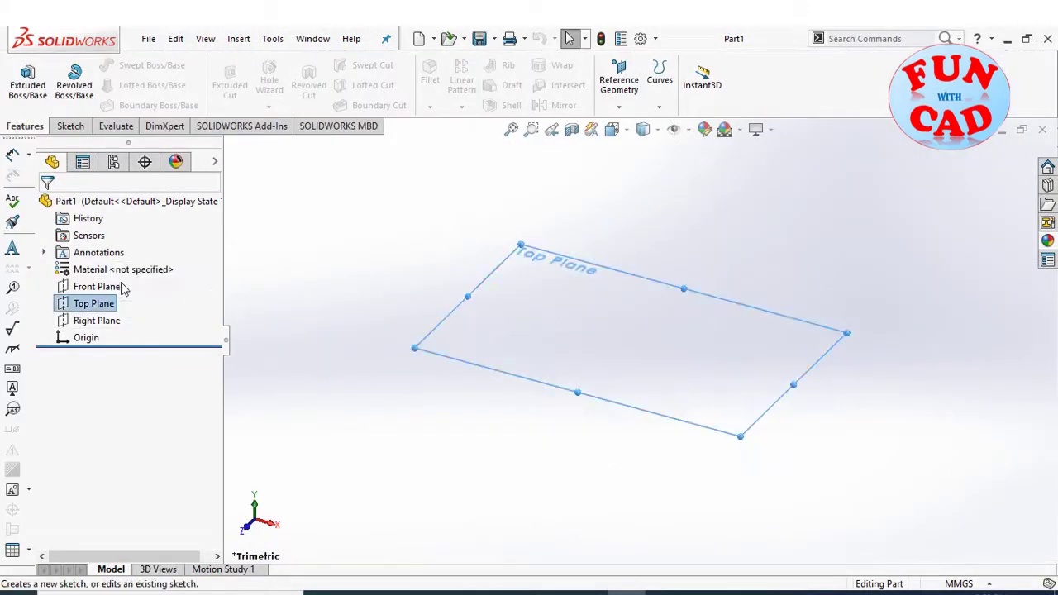
click(122, 287)
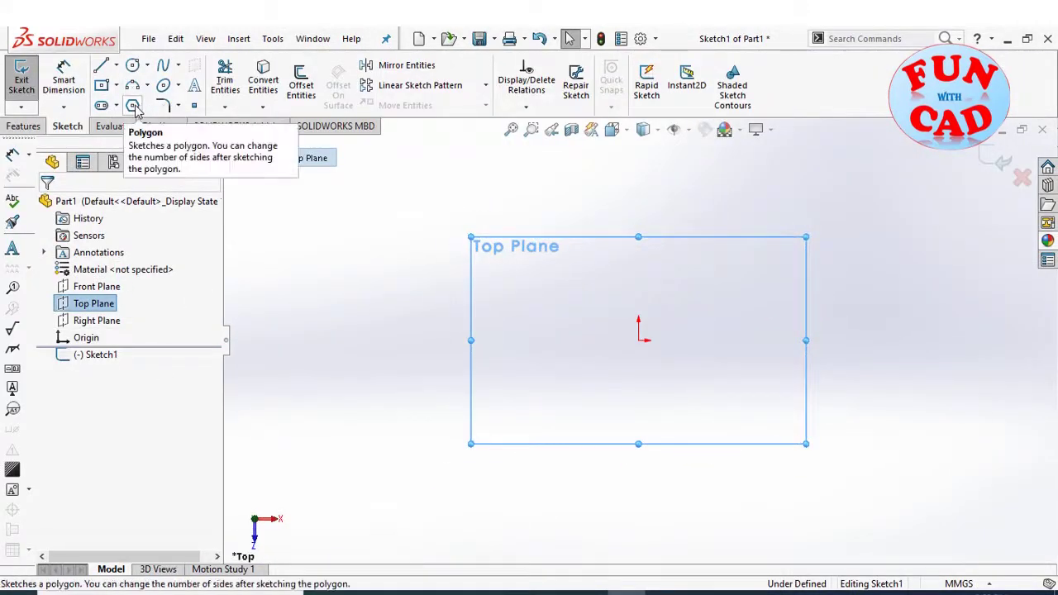
click(133, 106)
click(639, 339)
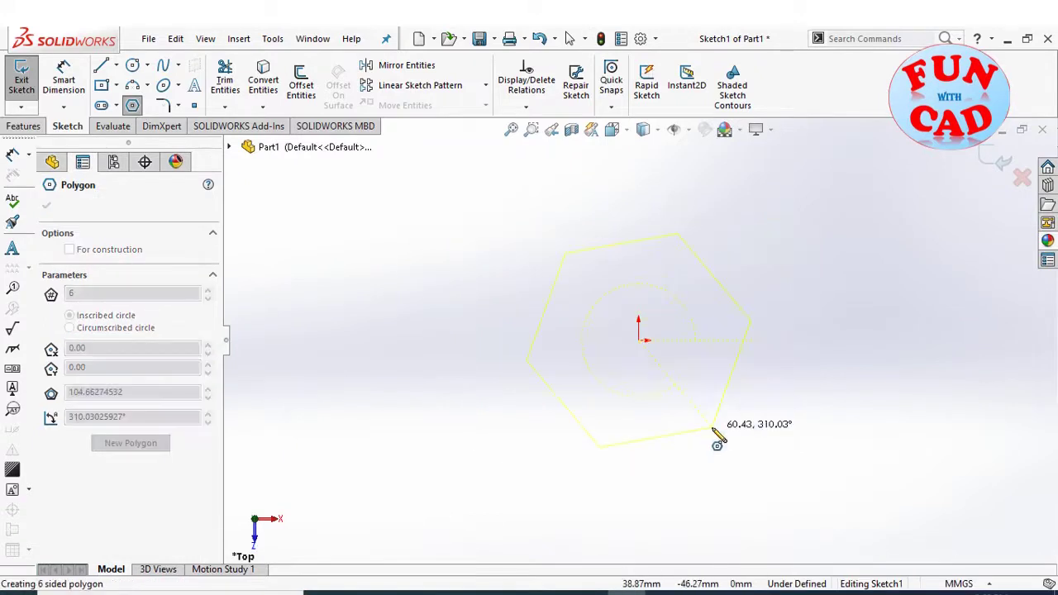
click(765, 346)
key(Escape)
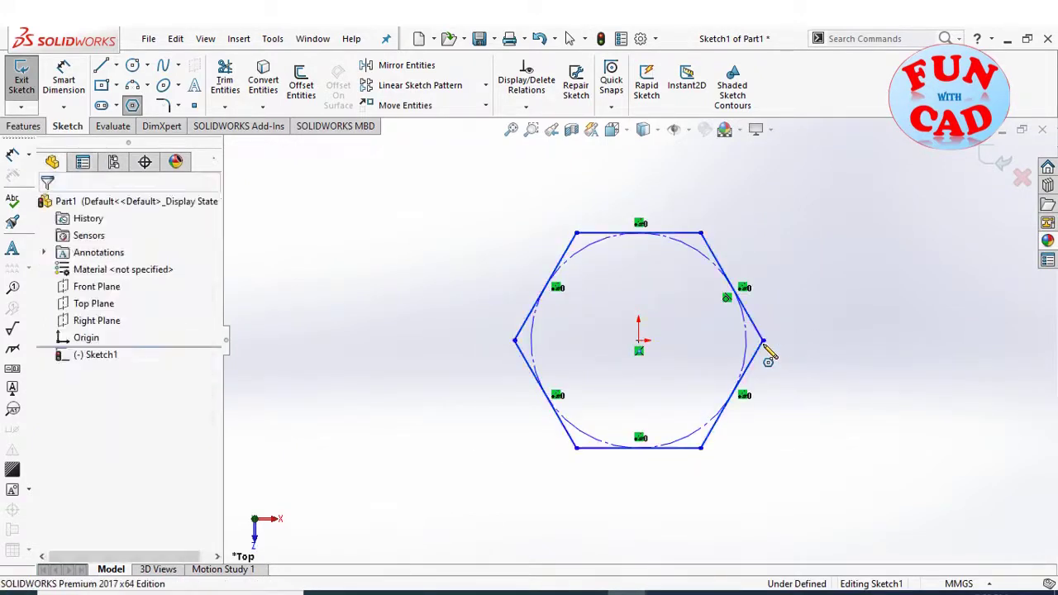
Dimension a hexagon side to 100 mm and extrude the sketch 5 mm.
click(719, 259)
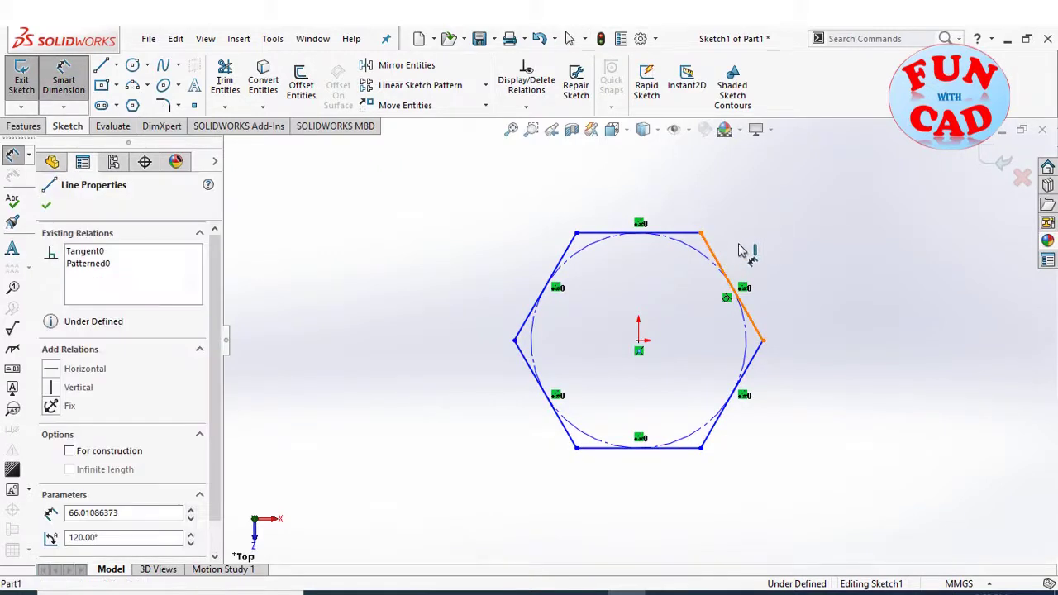
click(745, 246)
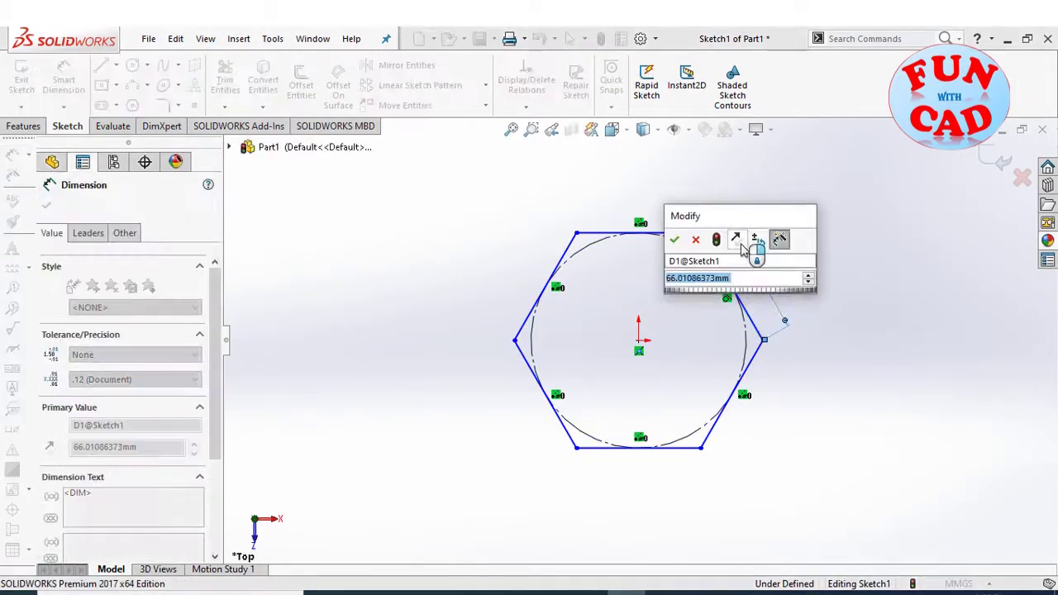
text(100)
key(Return)
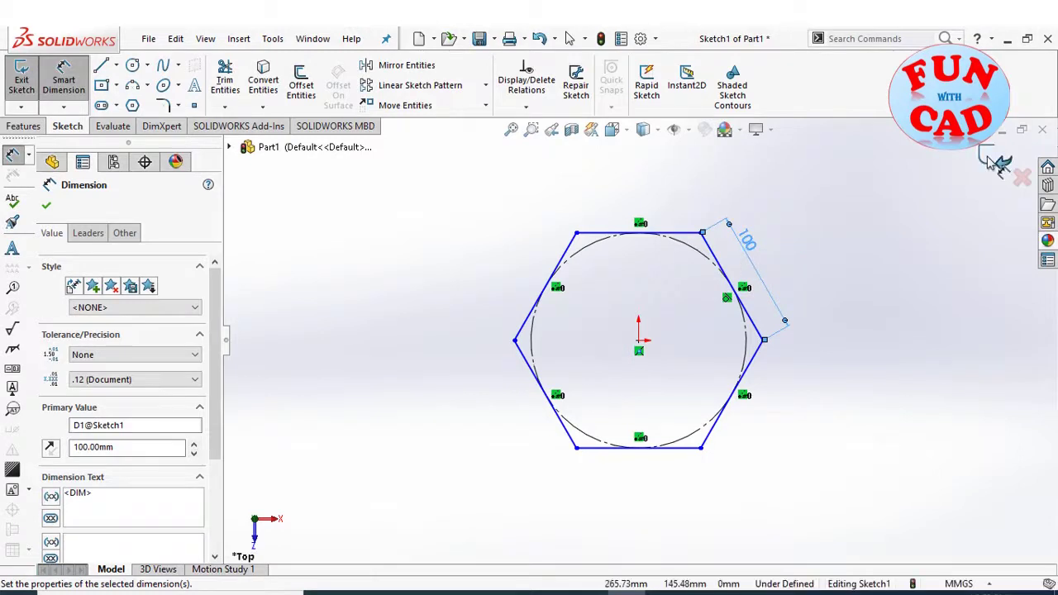
click(999, 163)
click(1001, 161)
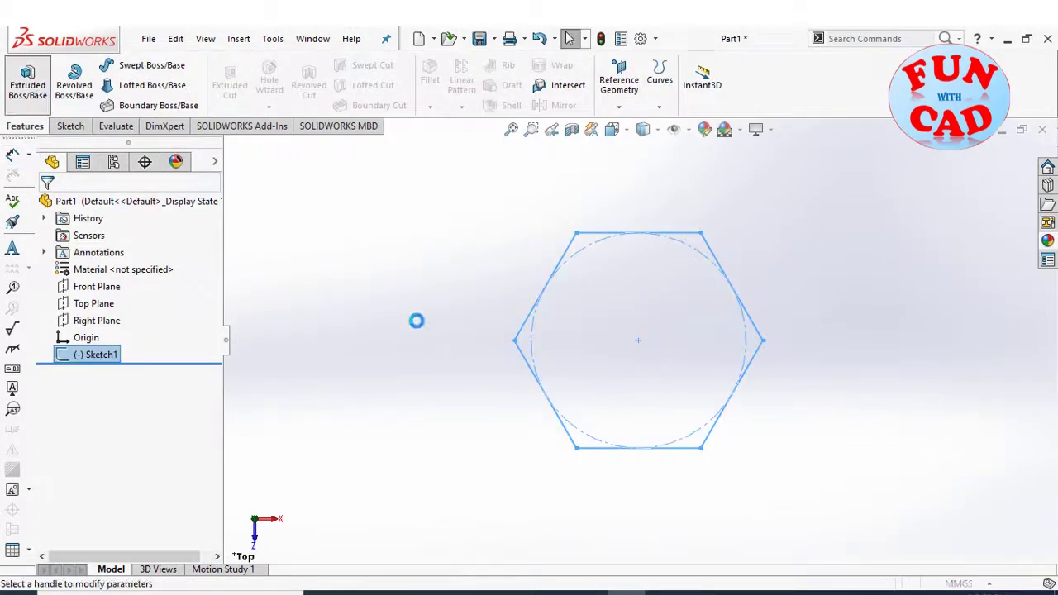
text(5)
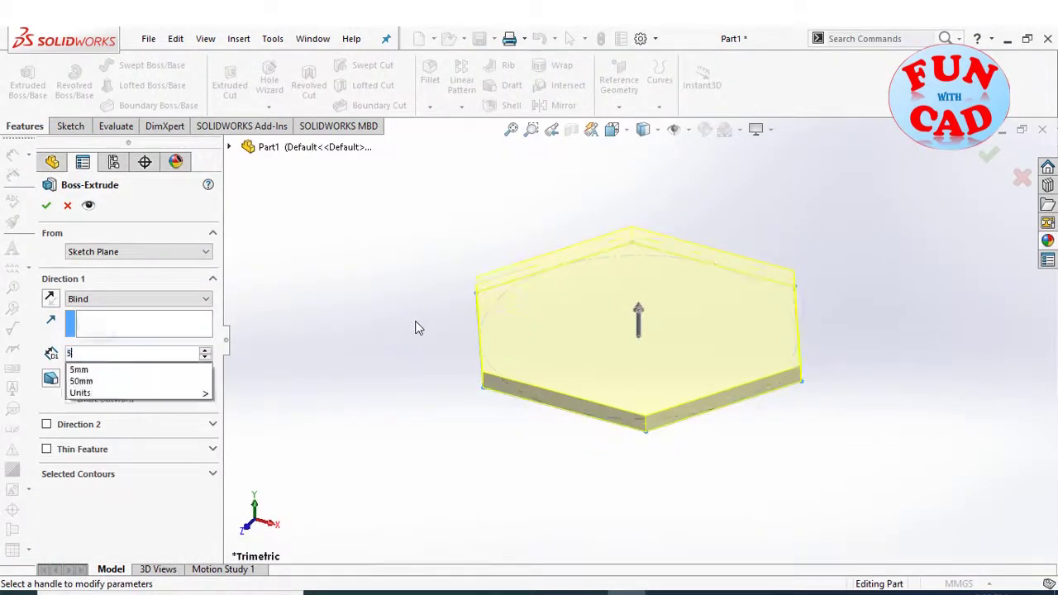
key(Return)
key(Return)
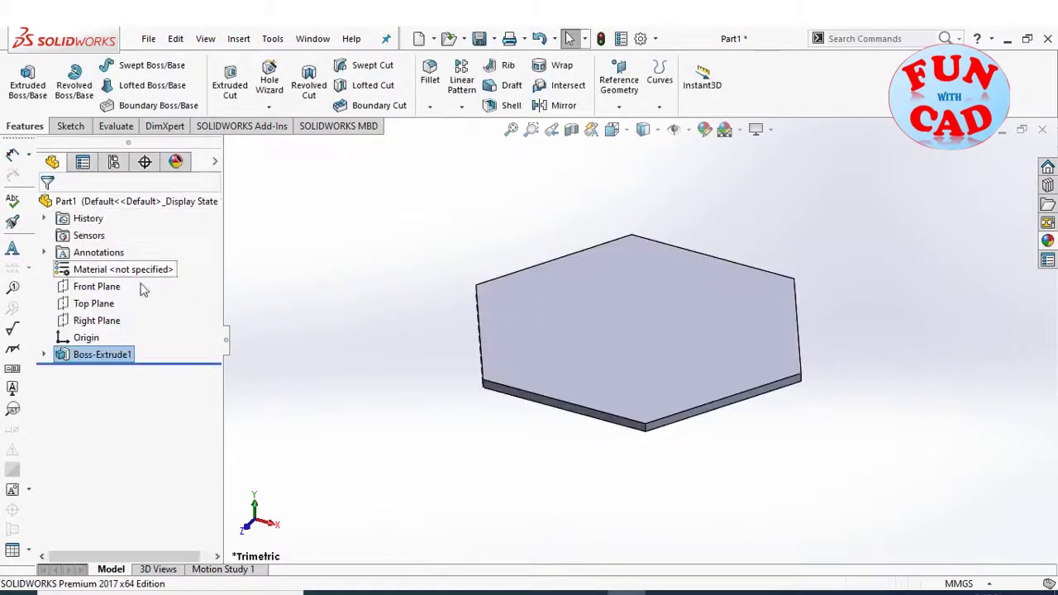
Apply a white appearance to Boss-Extrude1 and save the part as hexagon.
right_click(114, 356)
click(197, 293)
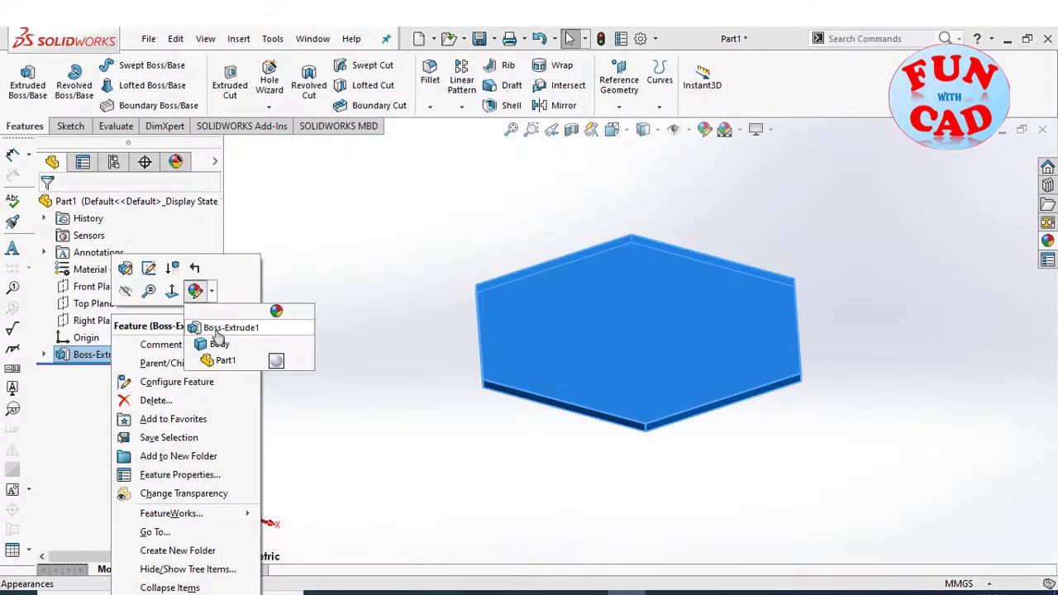
click(217, 338)
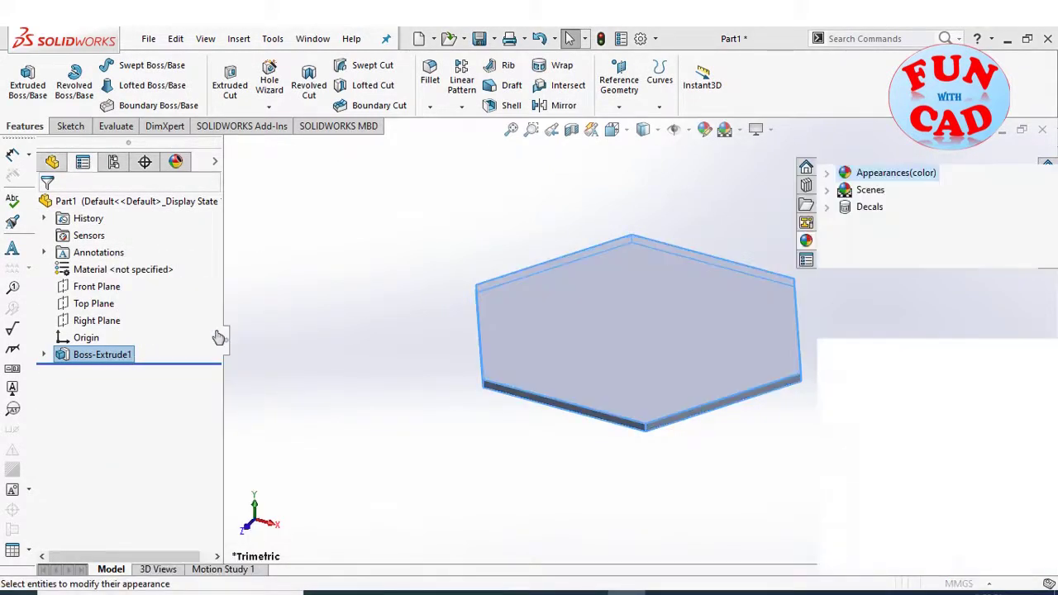
click(163, 506)
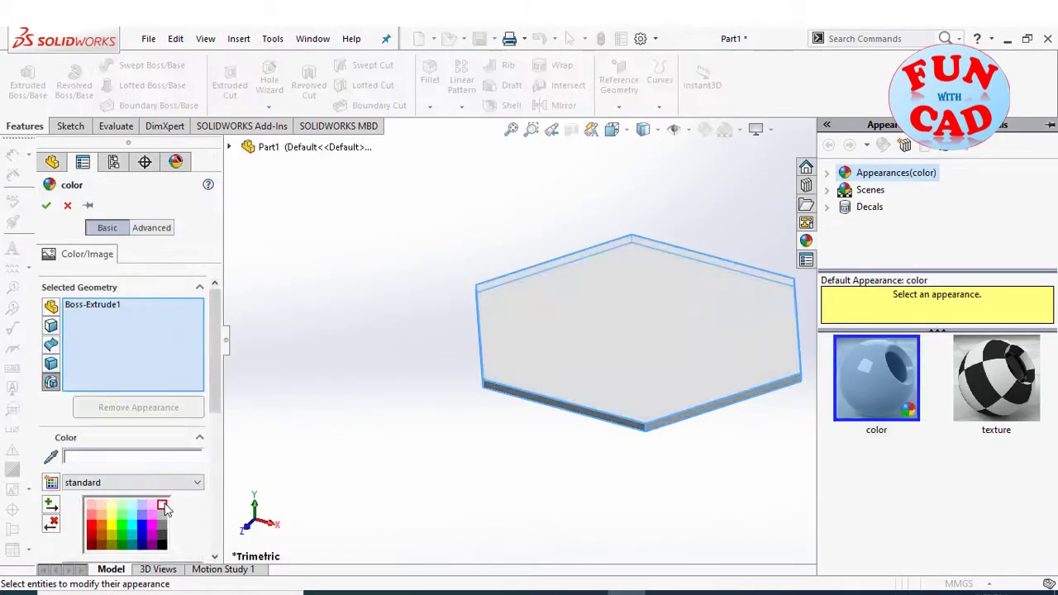
click(47, 206)
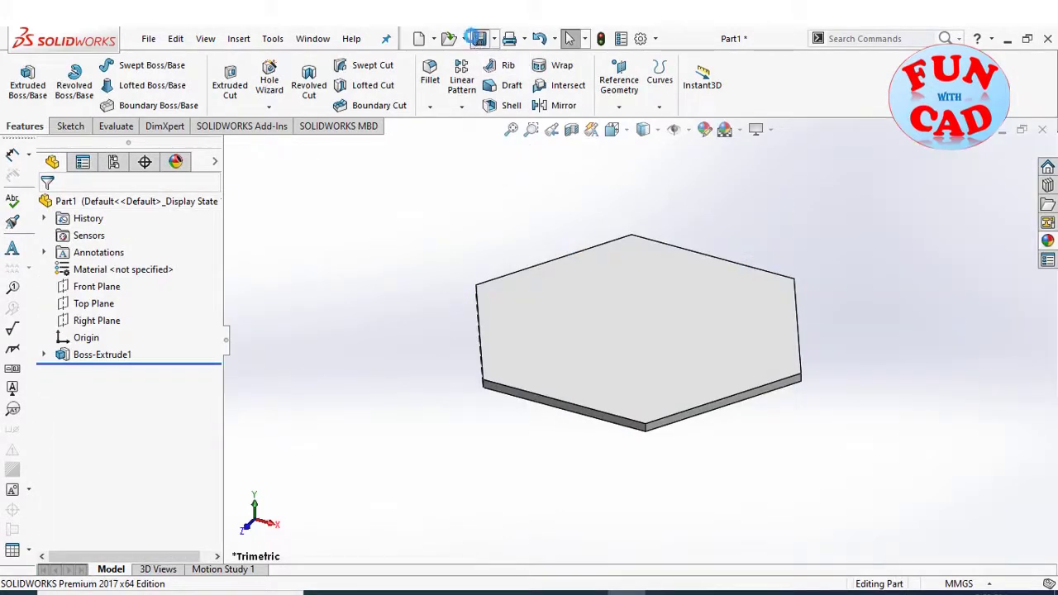
click(473, 38)
text(hexagon)
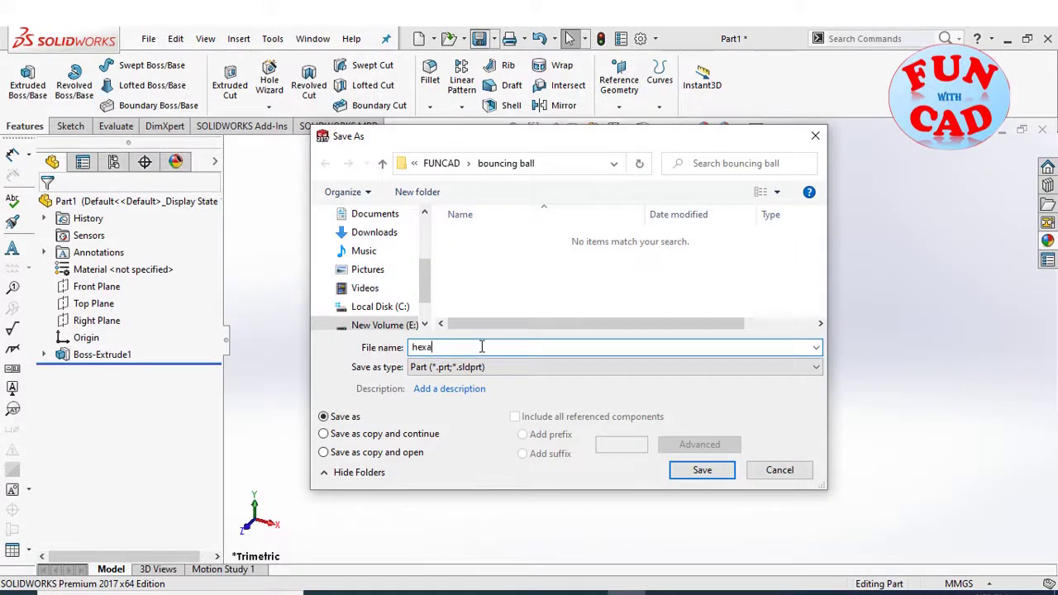
click(708, 476)
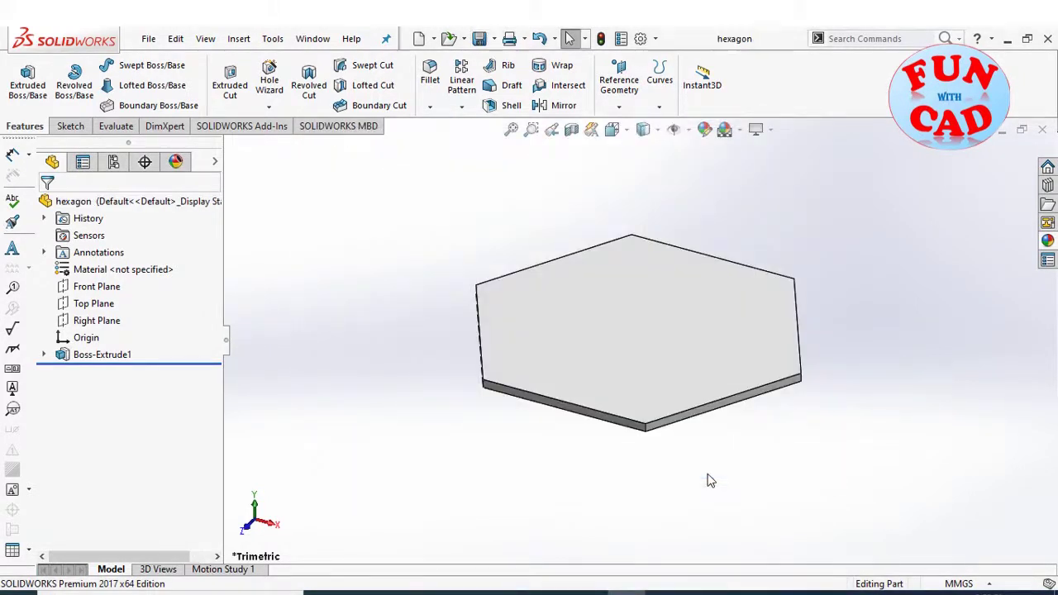
Start a new part and sketch a pentagon centred on the origin on the Top Plane.
click(420, 39)
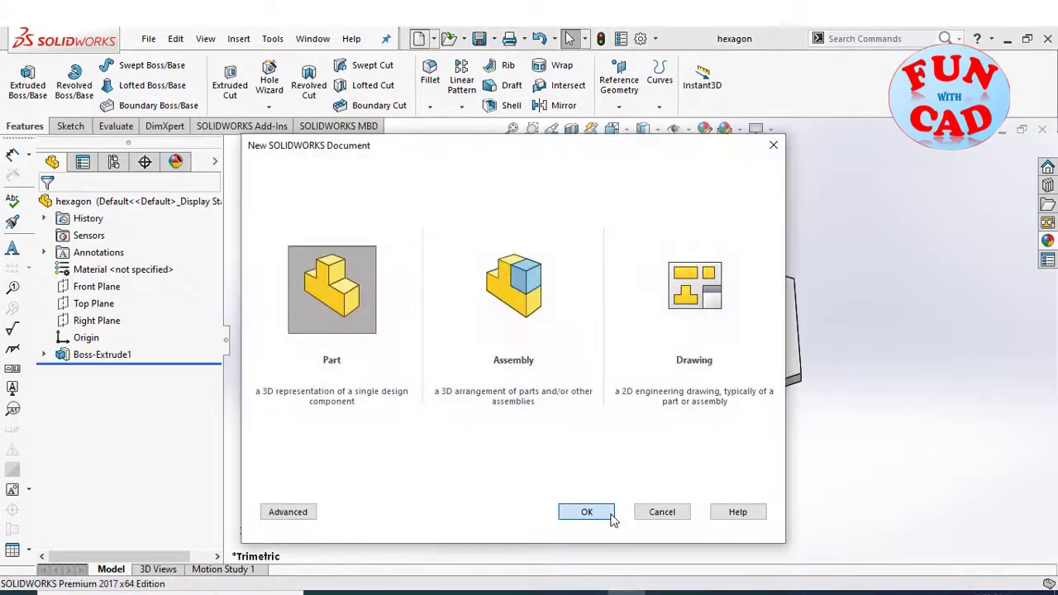
click(93, 304)
click(124, 286)
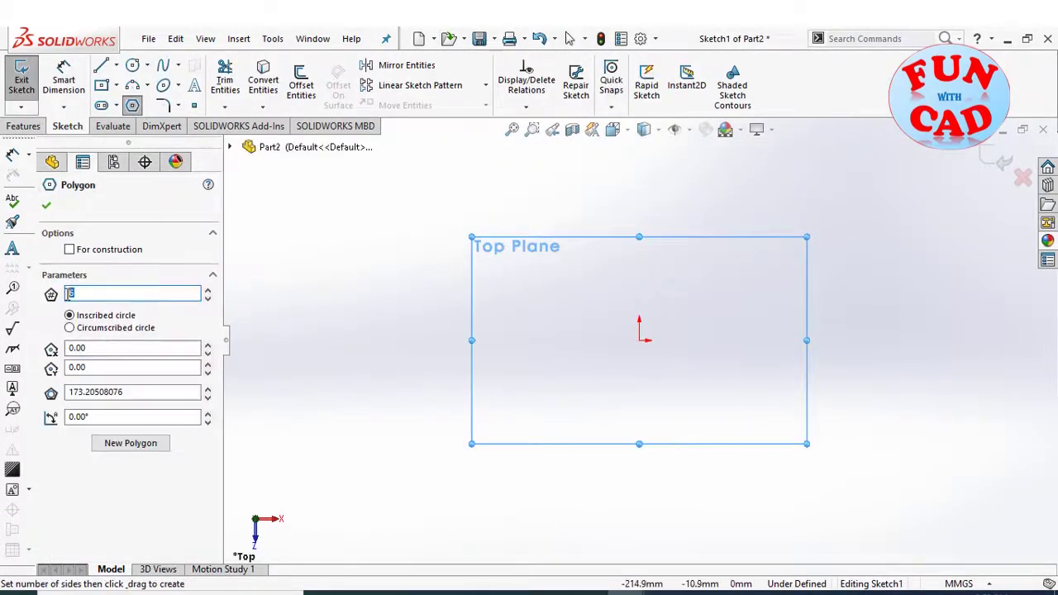
drag(639, 340, 766, 342)
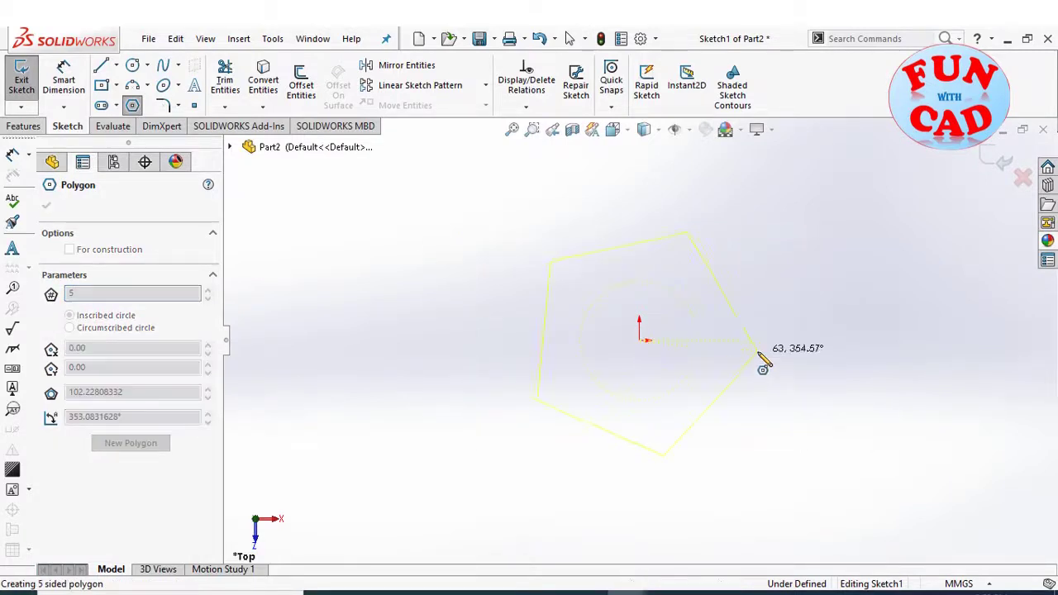
key(Escape)
Dimension a pentagon side to 100 mm and extrude the sketch into a plate.
click(81, 66)
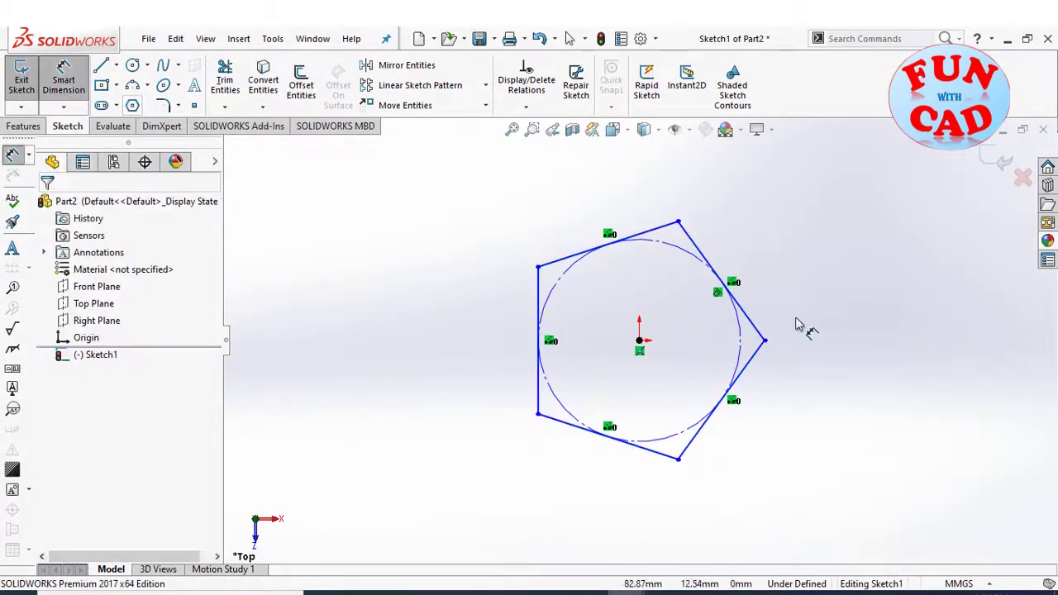
click(765, 306)
click(757, 244)
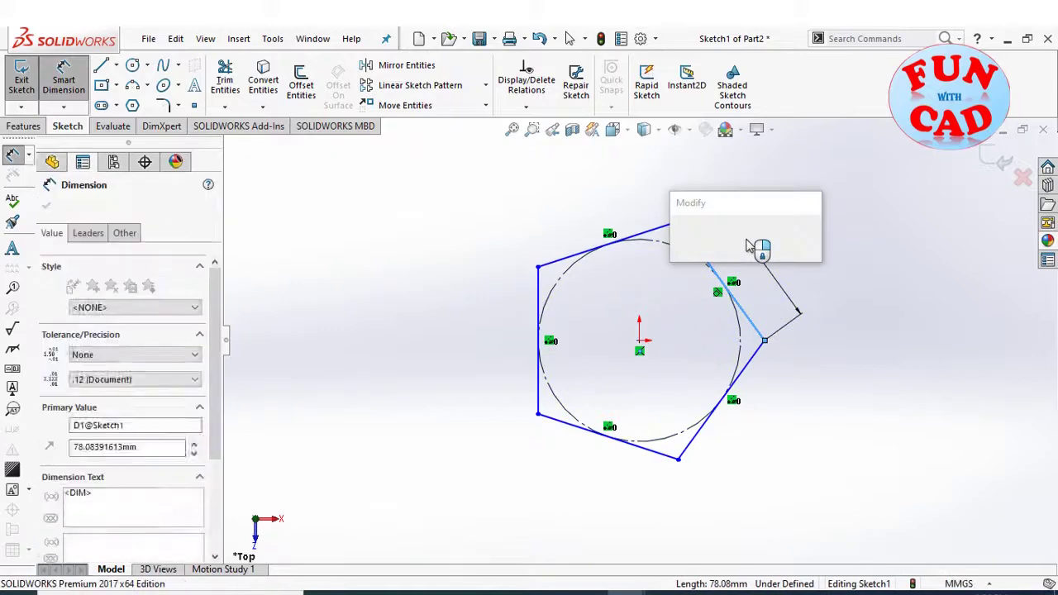
text(100)
key(Return)
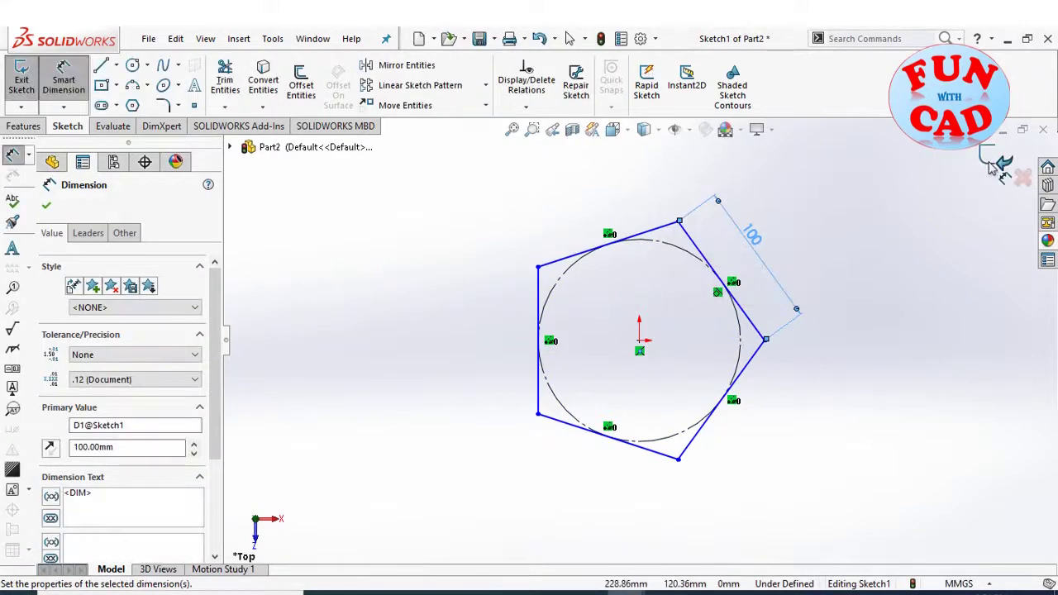
key(Escape)
click(33, 83)
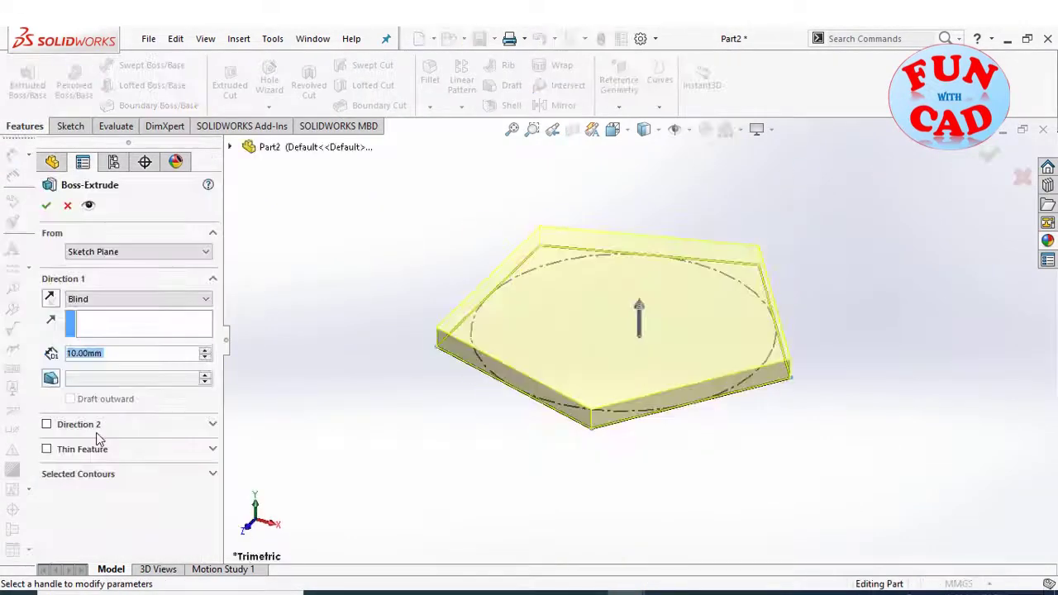
click(47, 206)
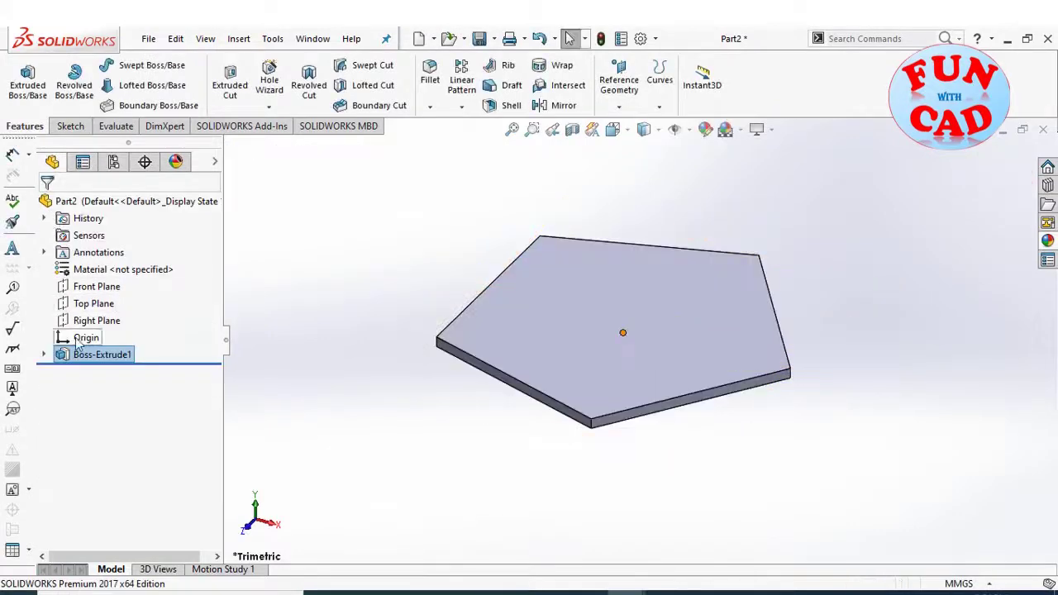
Colour the pentagon plate dark grey, save it as pentagon, and start a new assembly.
right_click(91, 354)
click(195, 328)
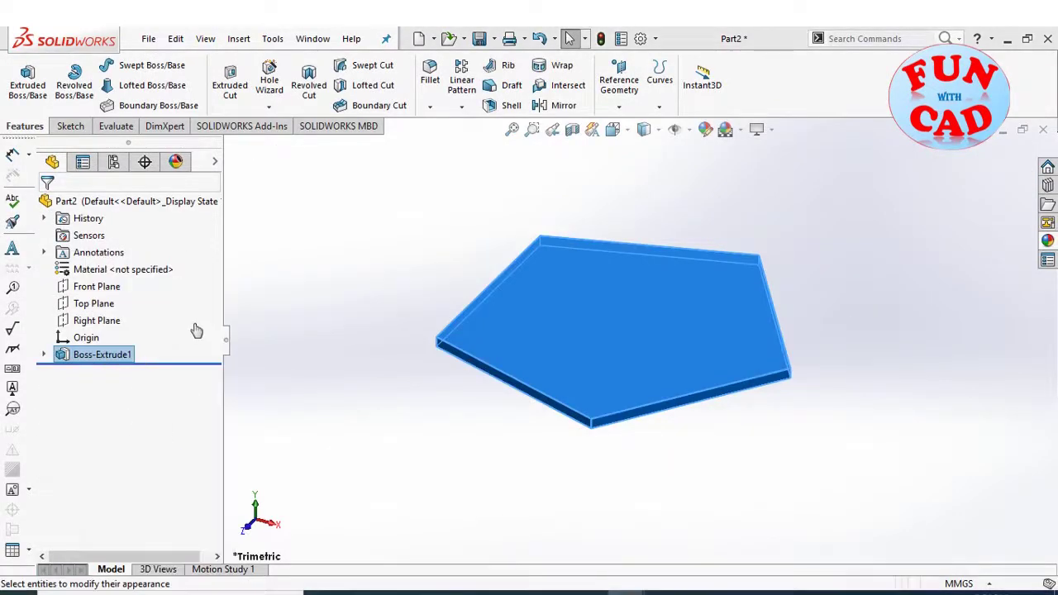
click(162, 538)
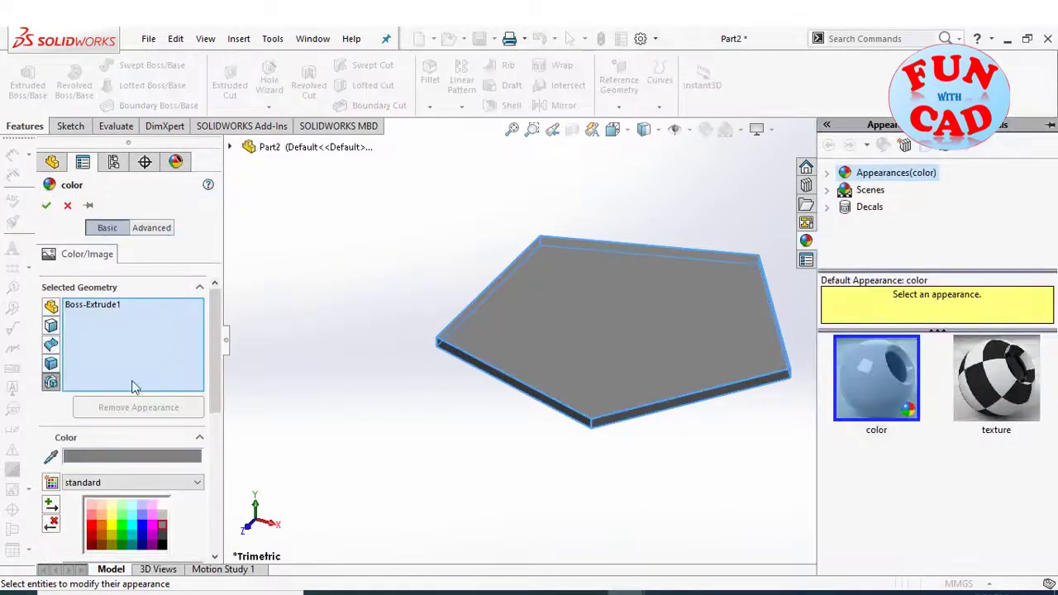
click(46, 205)
click(480, 39)
text(pentagon)
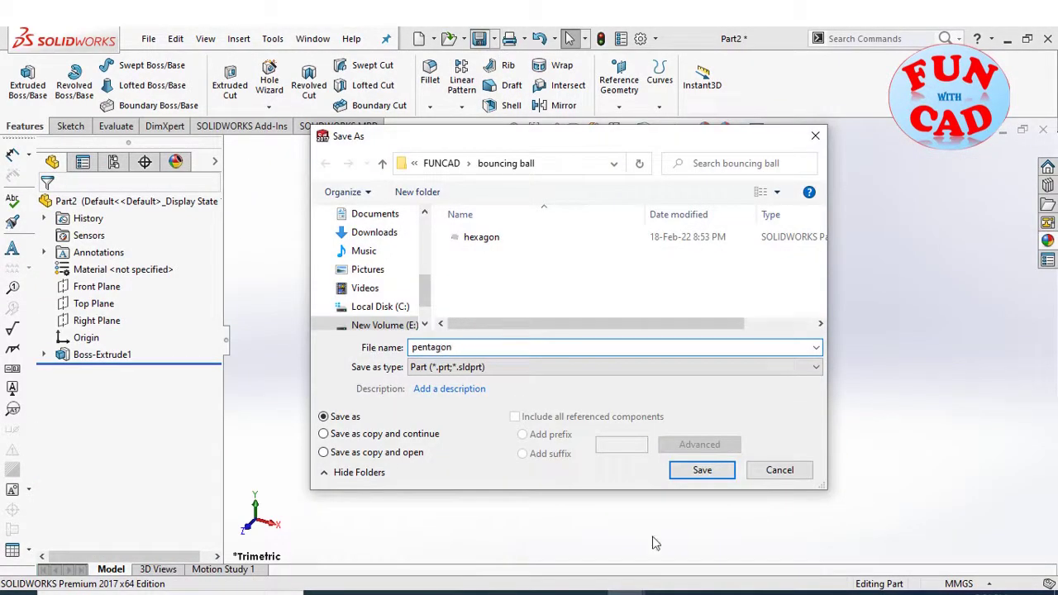
click(702, 470)
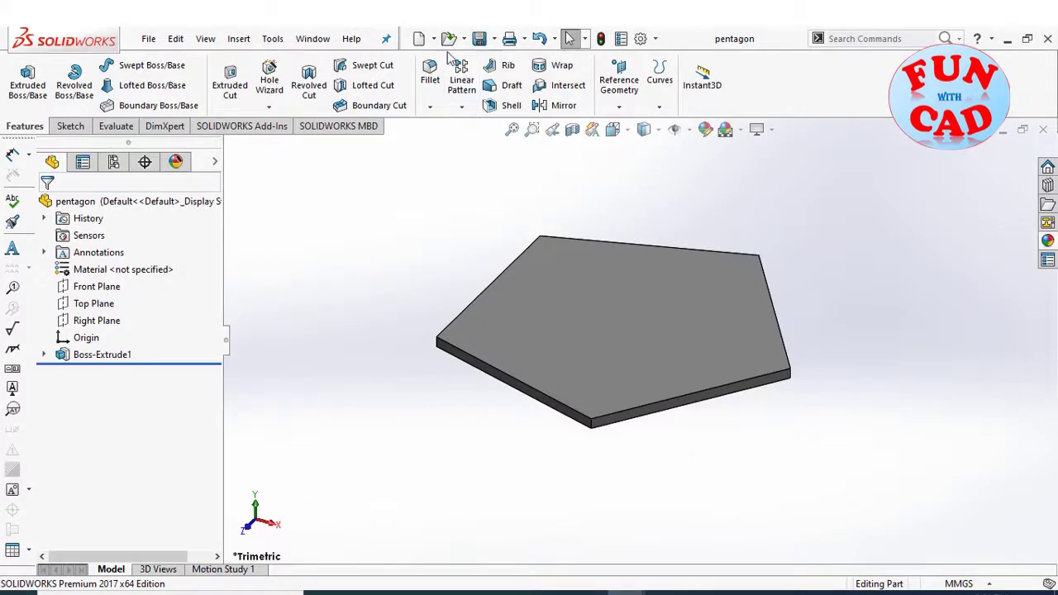
click(418, 39)
click(514, 289)
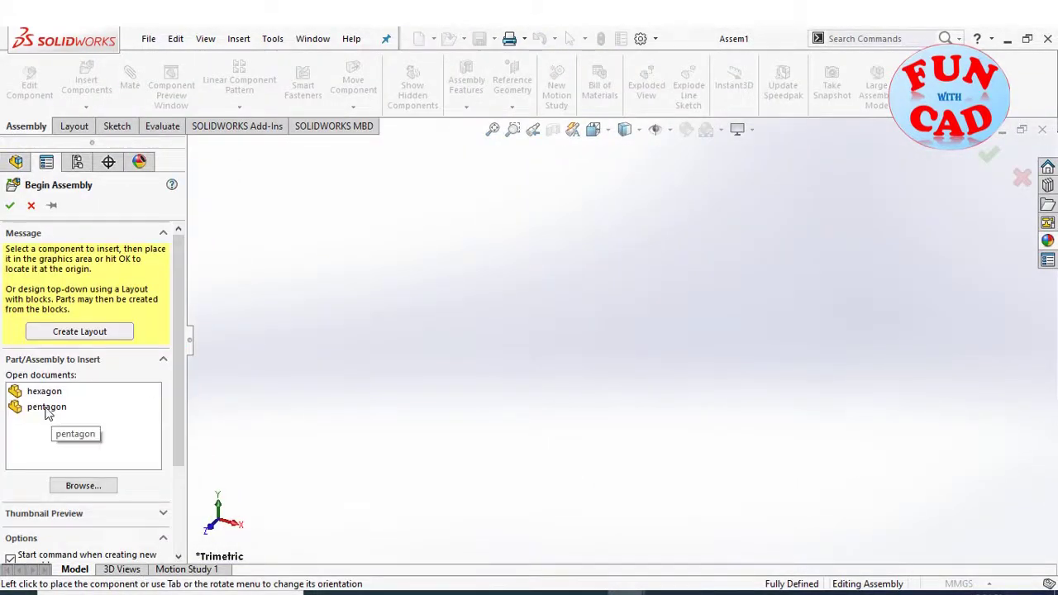
Insert the pentagon and hexagon parts and copy the hexagon around the pentagon.
click(46, 408)
click(659, 351)
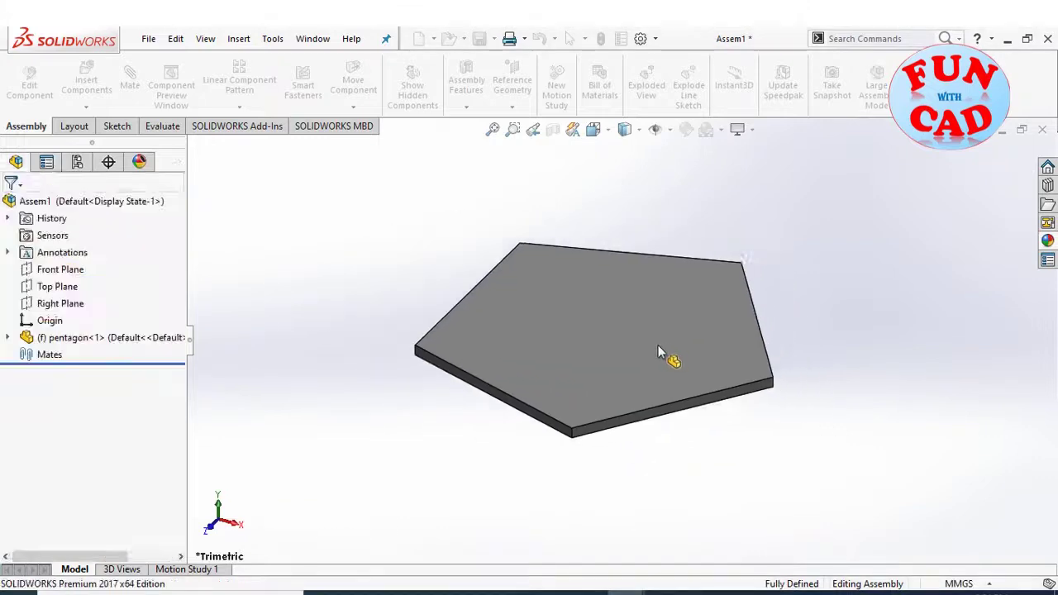
click(86, 85)
click(47, 378)
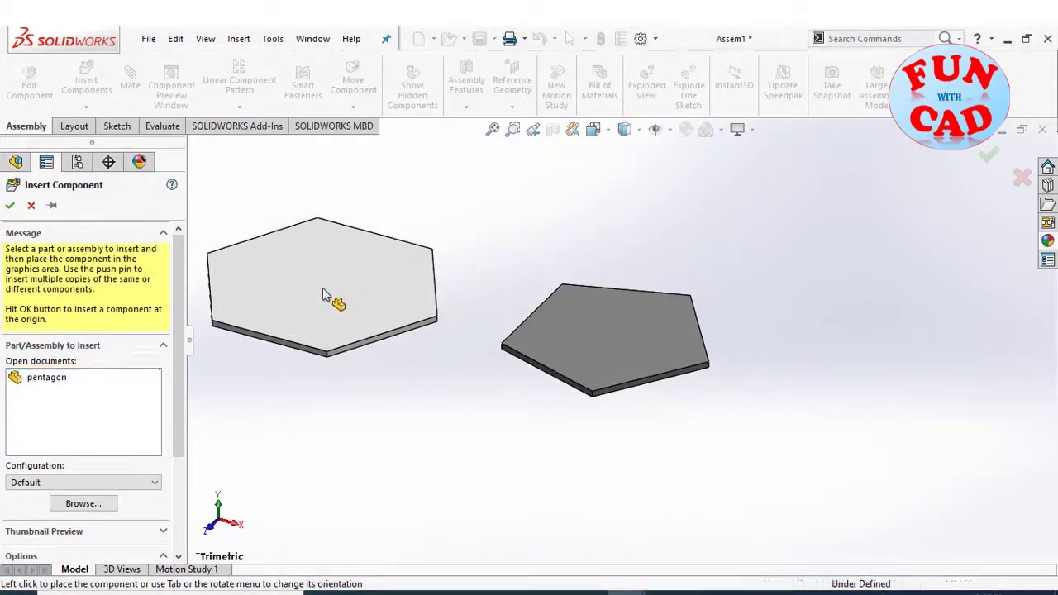
click(323, 295)
mouse_move(366, 307)
ctrl+mouse_down()
mouse_move(680, 234)
mouse_move(839, 300)
mouse_move(803, 472)
mouse_move(460, 459)
ctrl+mouse_up()
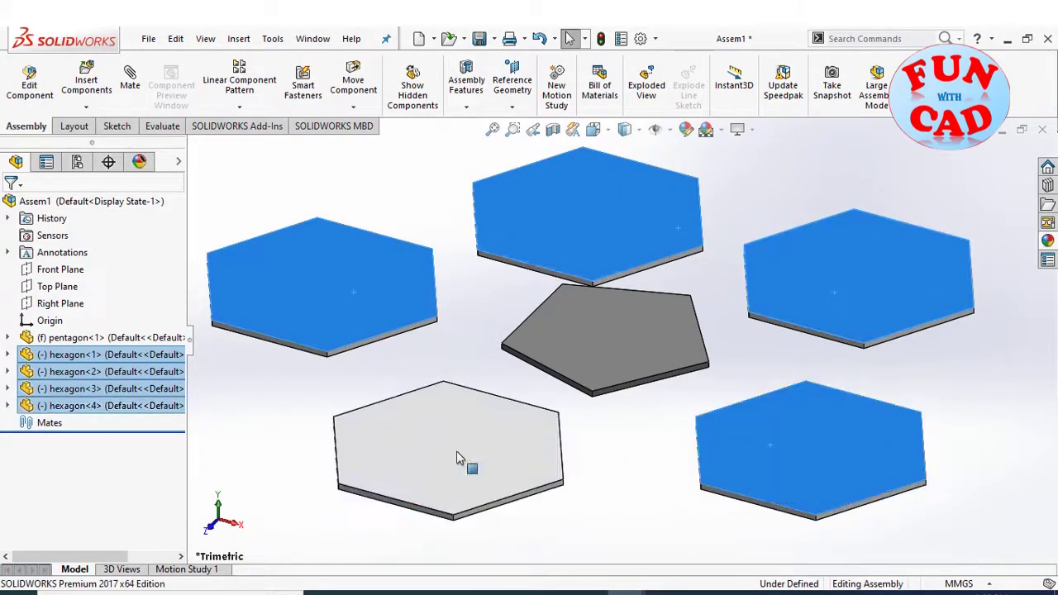
click(466, 165)
Save the assembly as football.
click(485, 40)
click(503, 266)
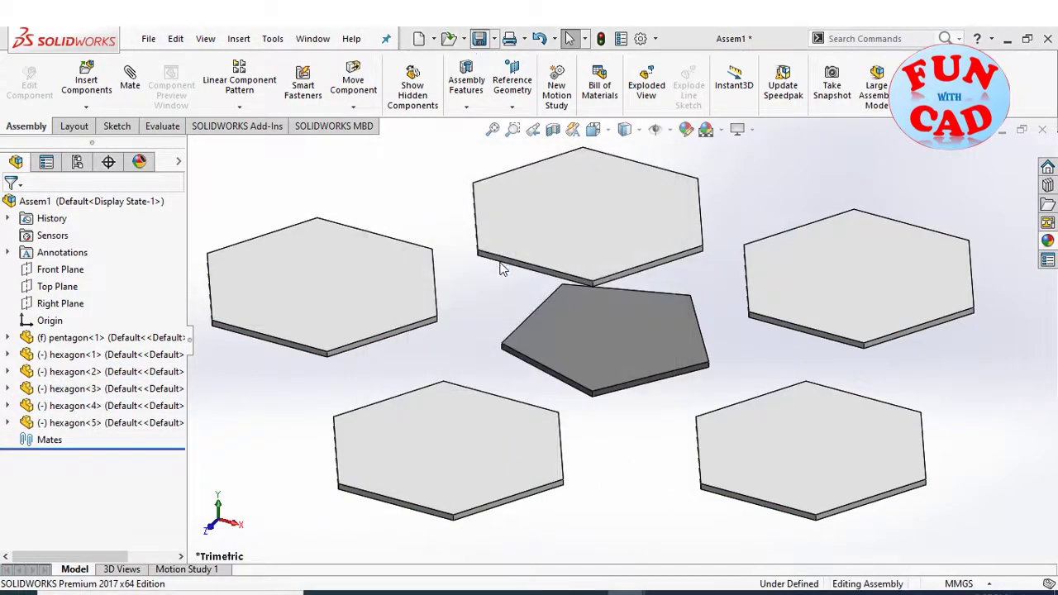
click(713, 473)
Mate an edge of each hexagon coincident with the matching pentagon edge.
click(627, 271)
click(639, 289)
click(803, 270)
click(748, 300)
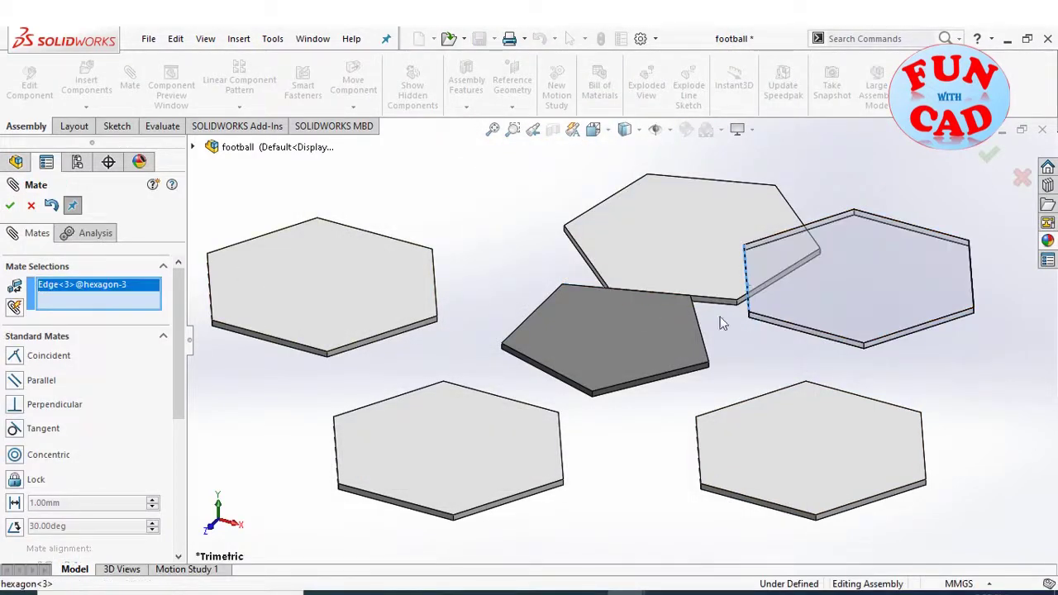
click(702, 341)
click(871, 314)
click(431, 290)
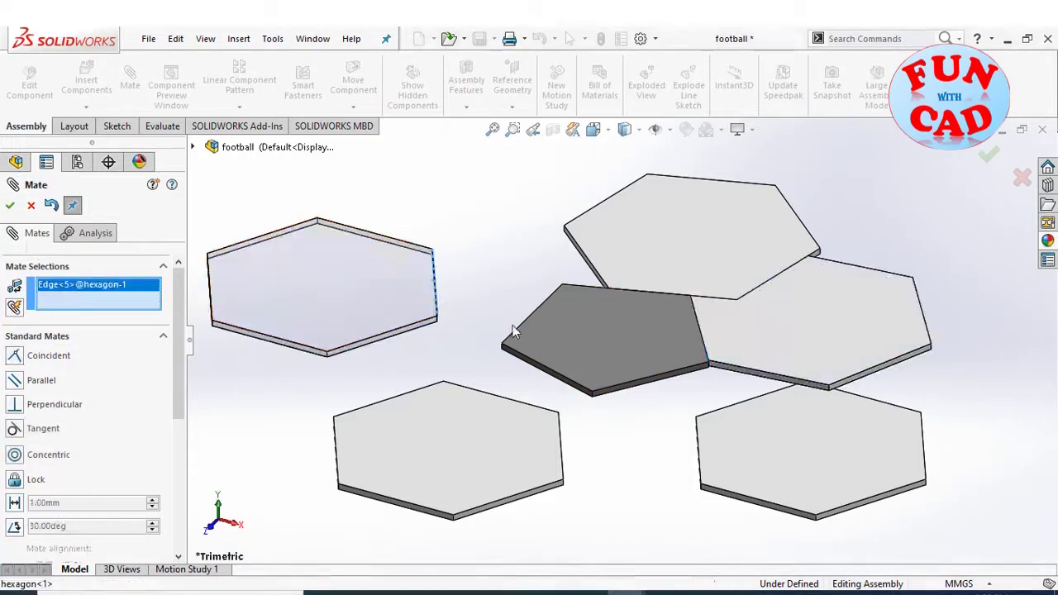
click(508, 331)
click(9, 205)
click(519, 403)
click(548, 373)
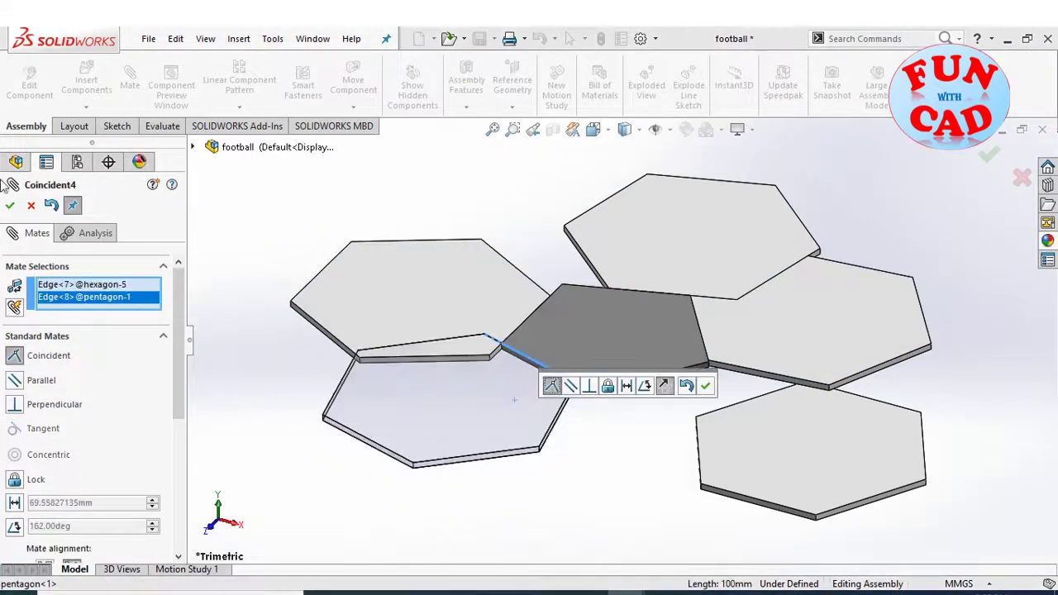
click(721, 382)
click(736, 405)
click(673, 375)
click(839, 397)
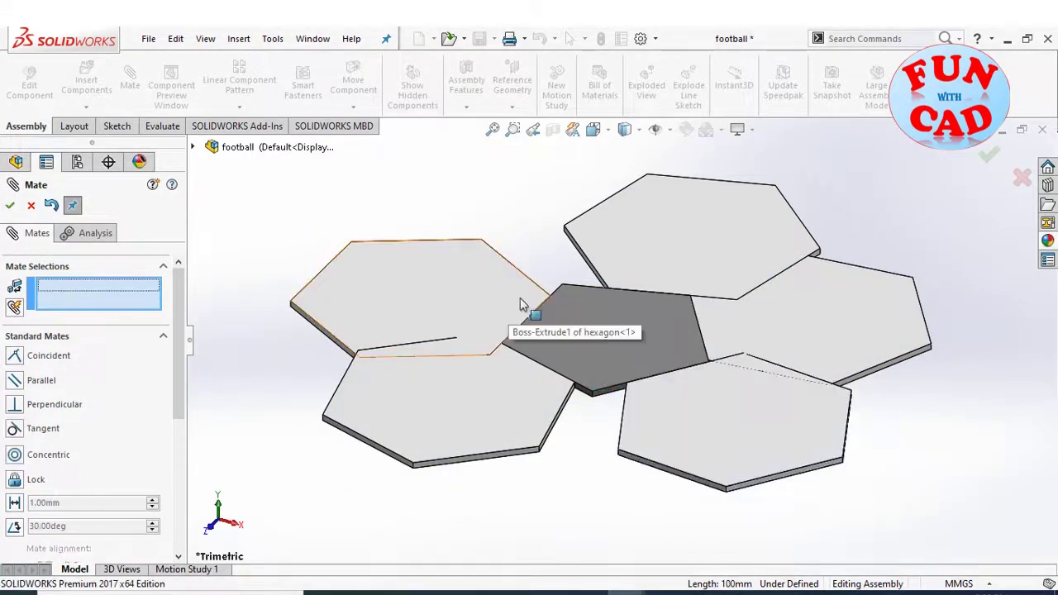
Mate neighbouring hexagon edges together so the hexagons tilt up into a bowl.
click(534, 279)
click(583, 249)
click(9, 205)
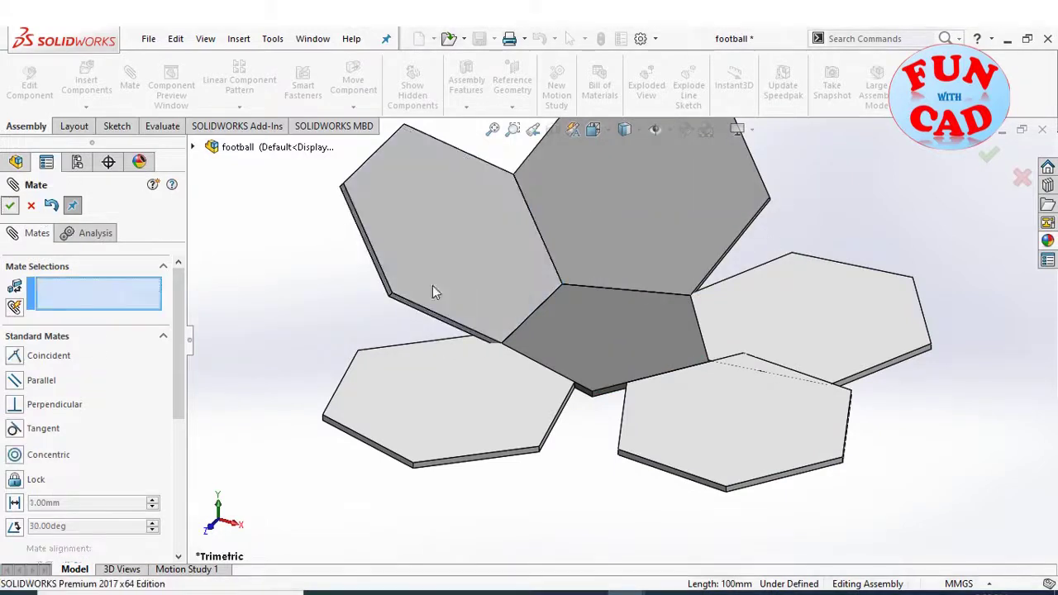
click(732, 285)
click(728, 250)
click(737, 248)
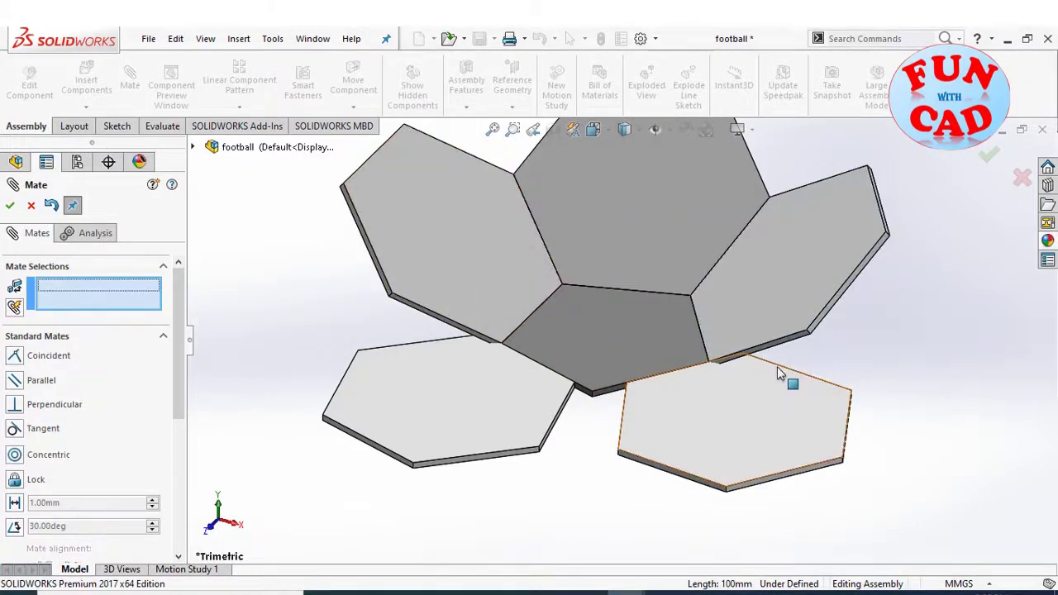
click(769, 363)
click(767, 361)
key(Return)
click(429, 312)
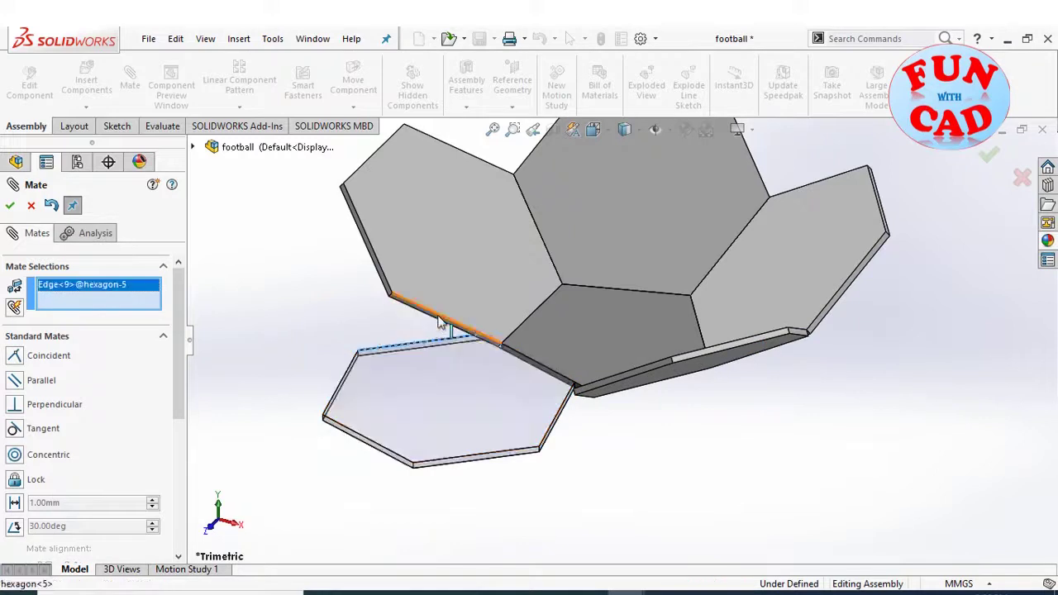
click(442, 341)
click(9, 205)
click(9, 206)
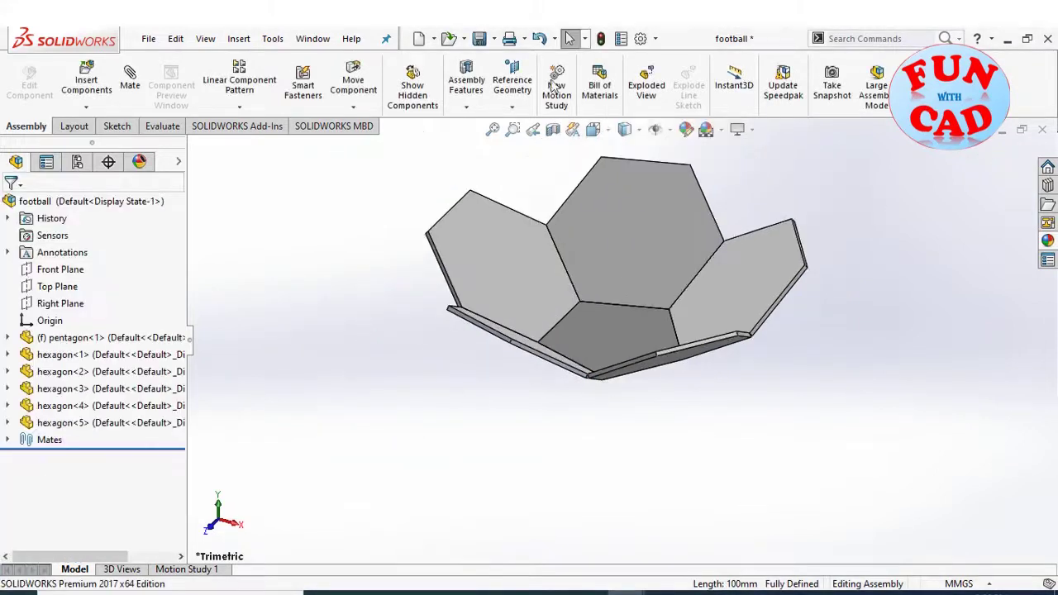
Save the assembly and copy the pentagon to positions above, left and below the hexagon bowl.
click(480, 38)
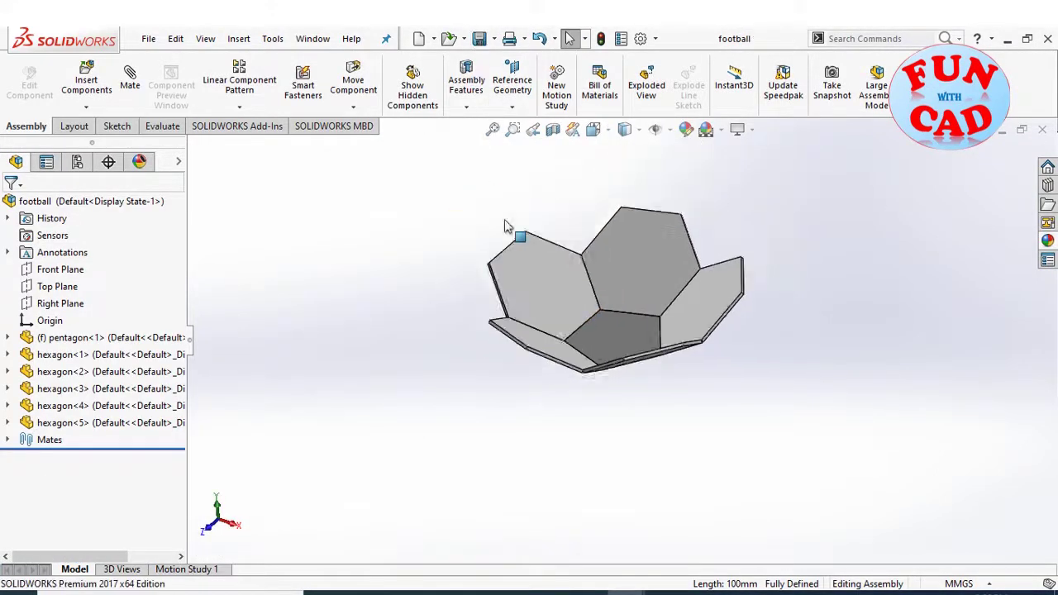
middle_drag(507, 229, 636, 410)
mouse_move(636, 410)
ctrl+mouse_down()
mouse_move(581, 228)
mouse_move(835, 235)
mouse_move(817, 271)
ctrl+mouse_up()
mouse_move(554, 240)
ctrl+mouse_down()
mouse_move(397, 361)
mouse_move(499, 448)
ctrl+mouse_up()
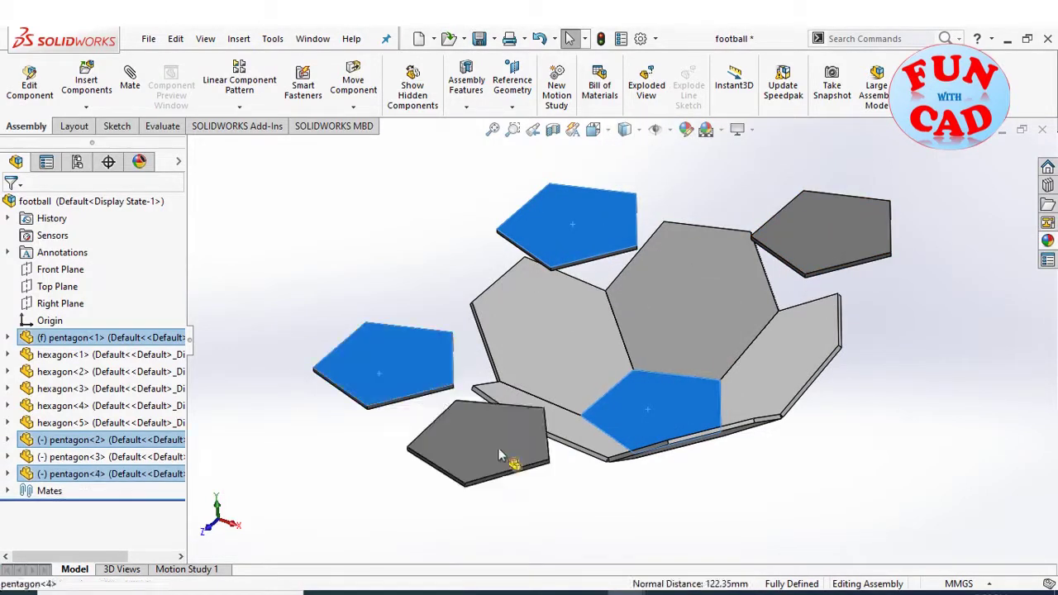
click(489, 221)
click(128, 87)
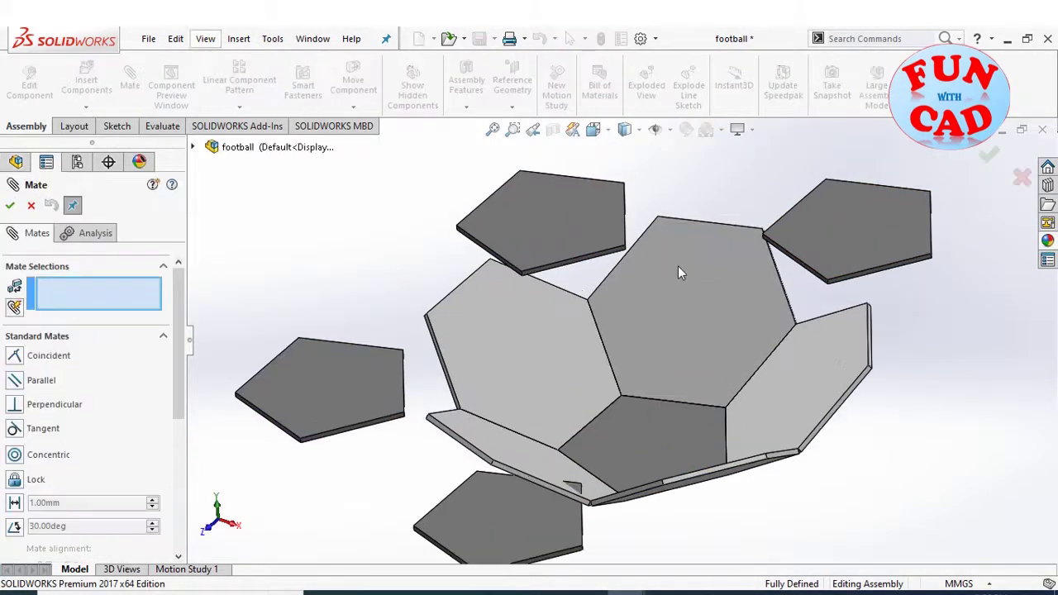
scroll(678, 266, down, 3)
click(496, 280)
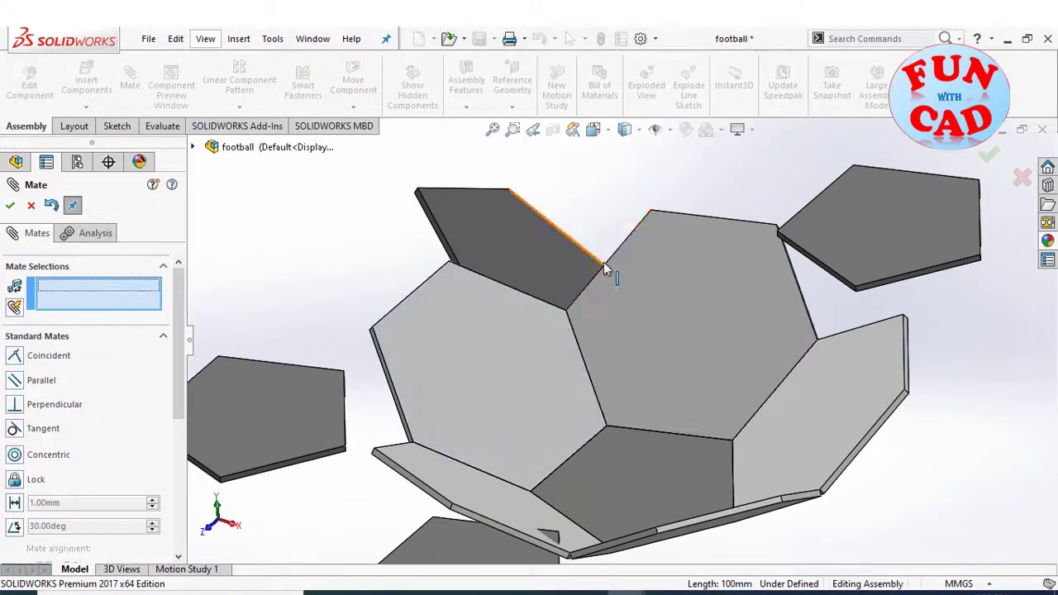
Mate the top, upper-right, right and left pentagons to their adjacent hexagon edges.
click(612, 266)
click(589, 248)
click(775, 267)
scroll(948, 319, up, 2)
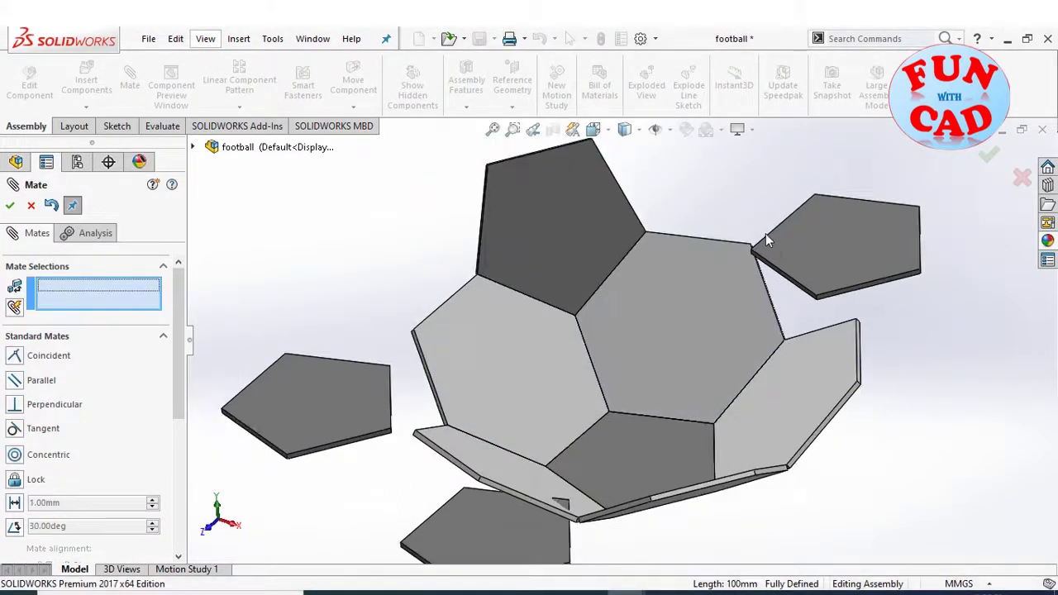
click(761, 265)
click(773, 297)
click(938, 279)
click(877, 337)
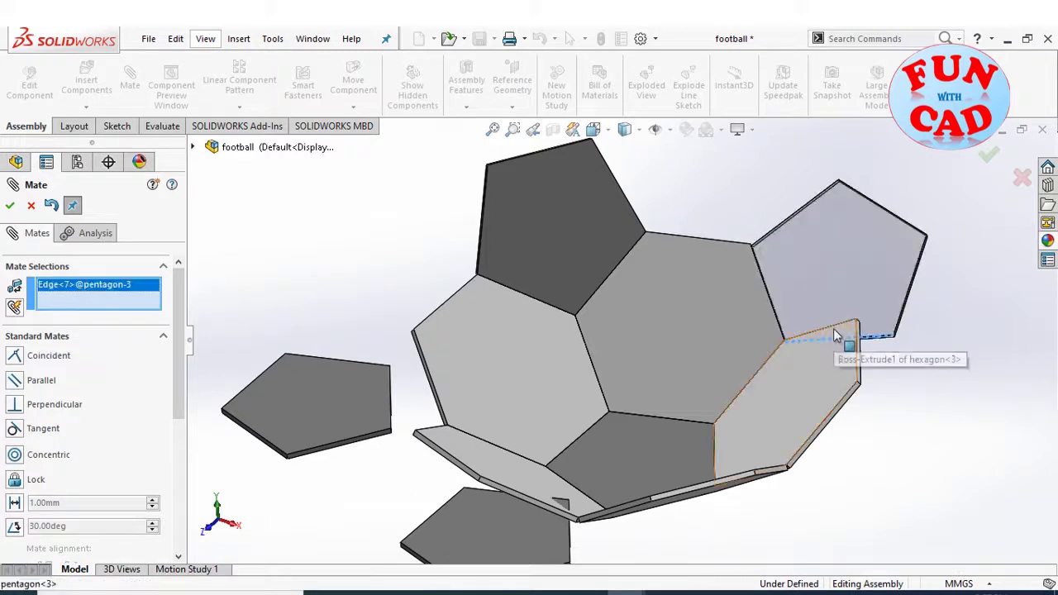
click(860, 364)
click(951, 374)
click(337, 364)
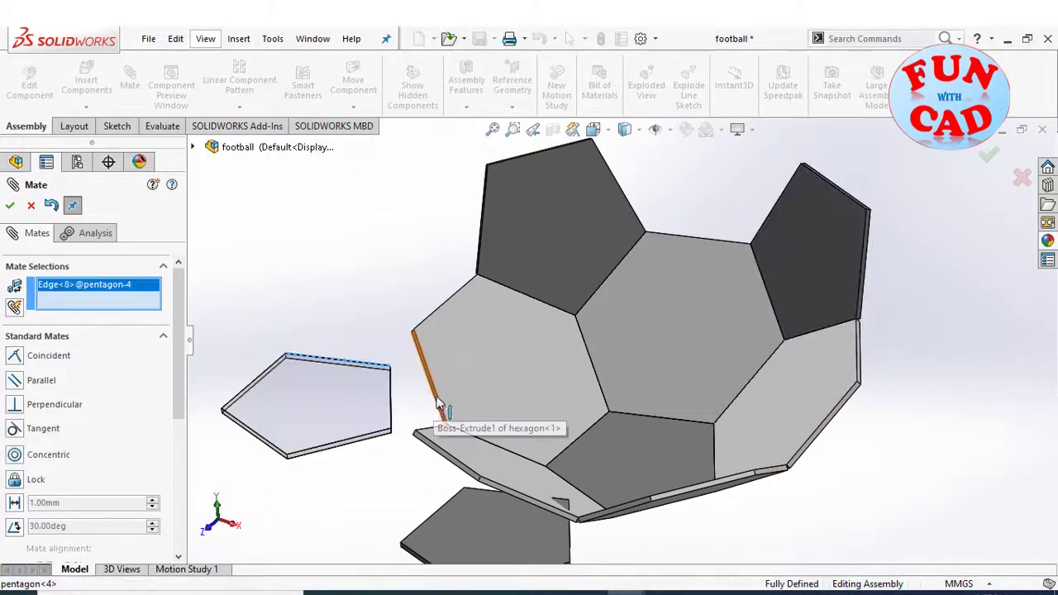
click(426, 424)
click(416, 419)
Add the left pentagon's second mate and the bottom pentagon's mates, then restore the full-ball view.
click(422, 417)
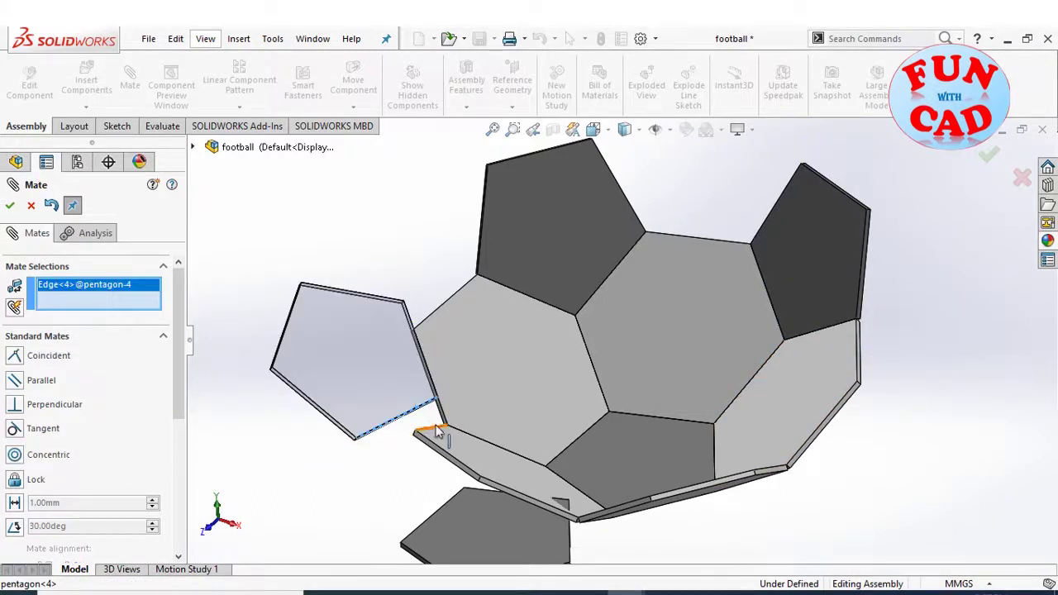
click(439, 432)
click(390, 451)
middle_drag(389, 468, 472, 397)
click(484, 387)
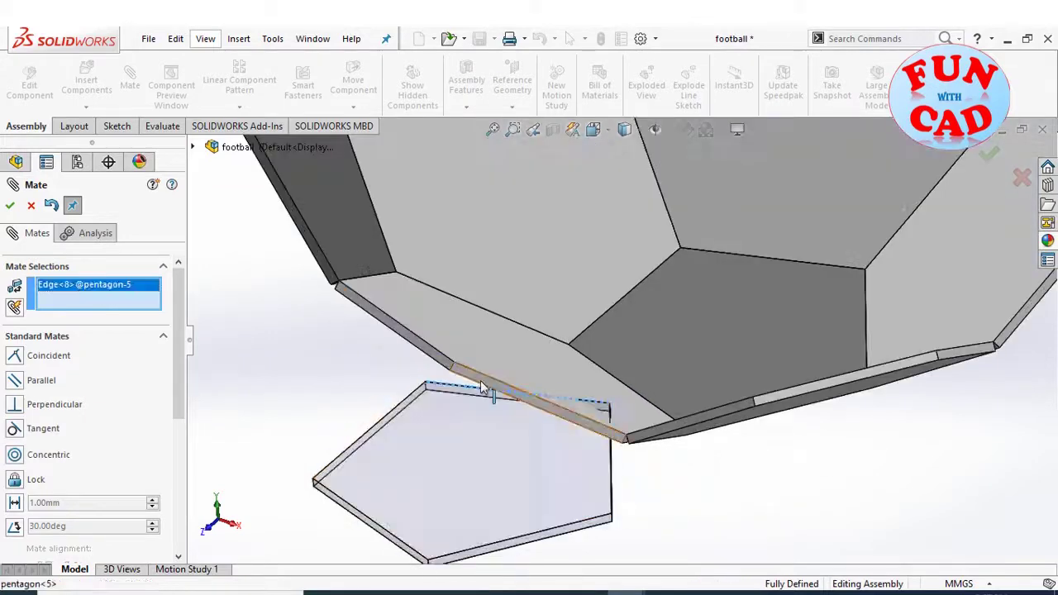
click(484, 387)
click(464, 402)
click(668, 506)
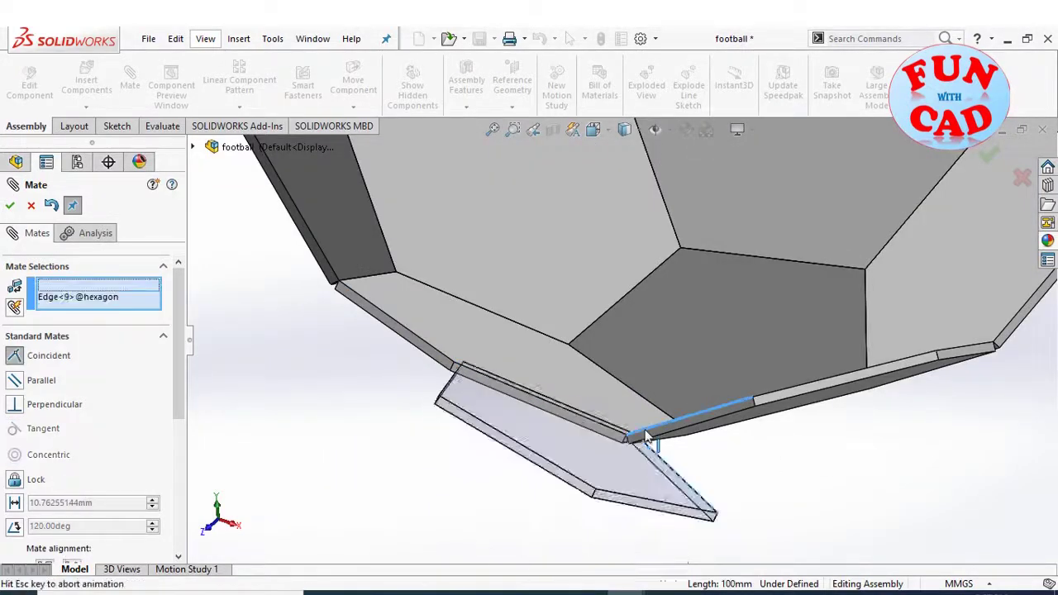
click(650, 440)
click(664, 453)
click(30, 206)
click(530, 137)
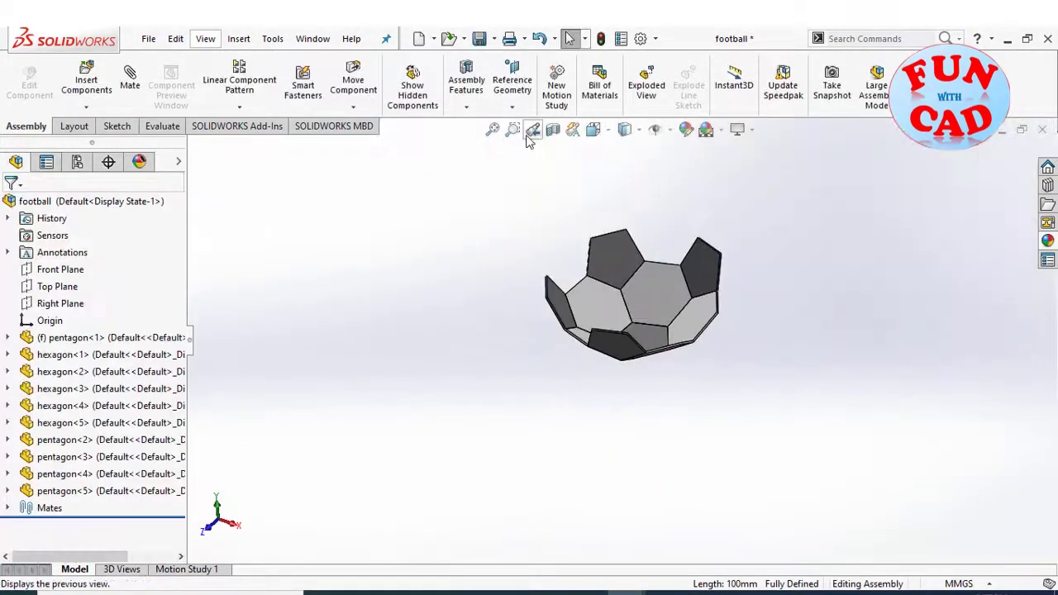
scroll(583, 250, down, 2)
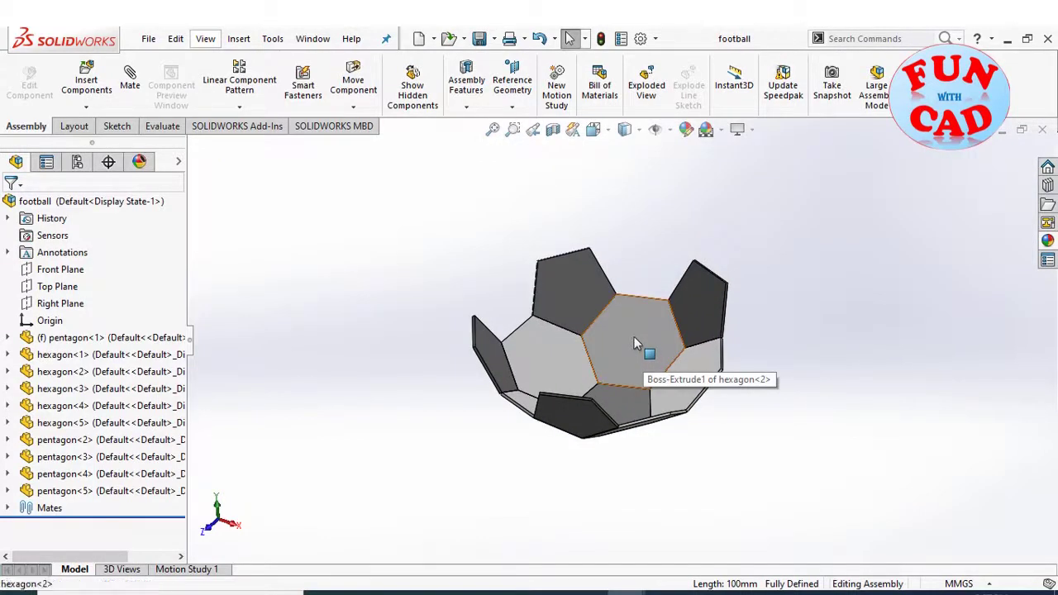
Copy three hexagon plates and place them beside the ball.
mouse_move(634, 336)
ctrl+mouse_down()
mouse_move(646, 231)
mouse_move(464, 251)
mouse_move(473, 411)
ctrl+mouse_up()
ctrl+drag(654, 373, 673, 484)
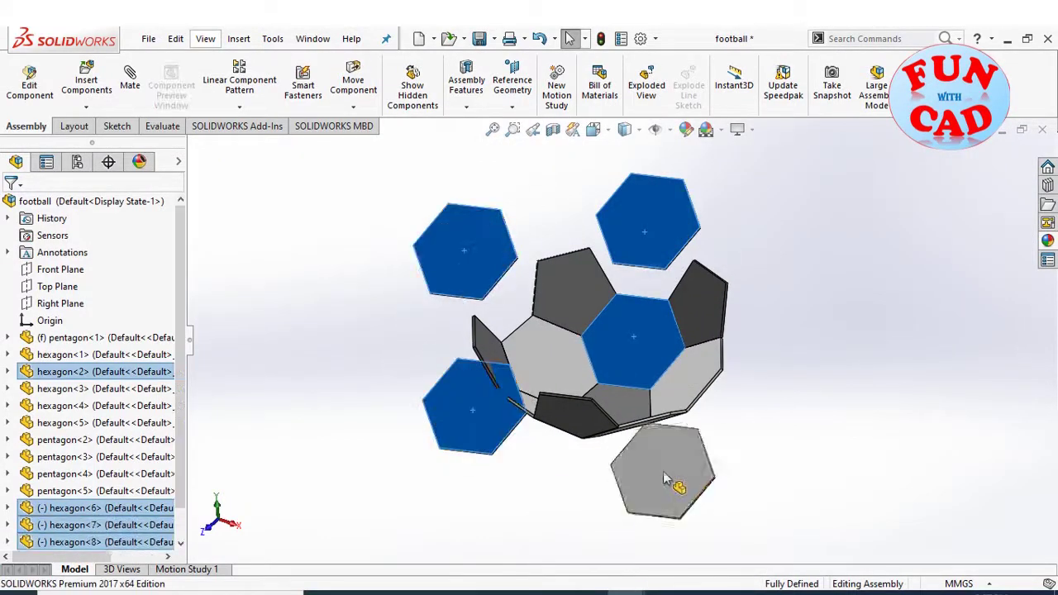
ctrl+drag(699, 297, 761, 374)
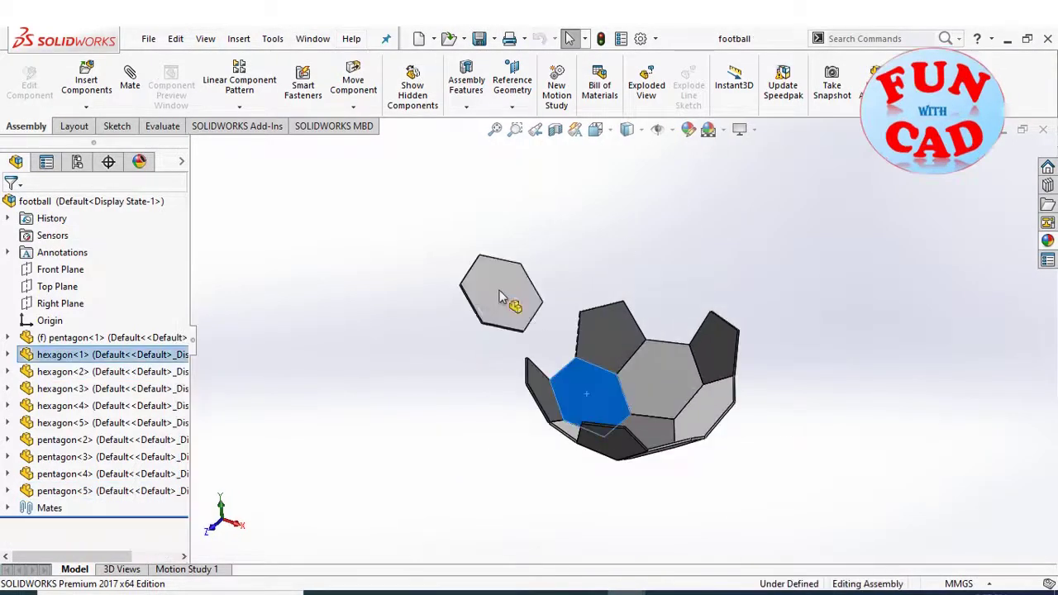
click(437, 350)
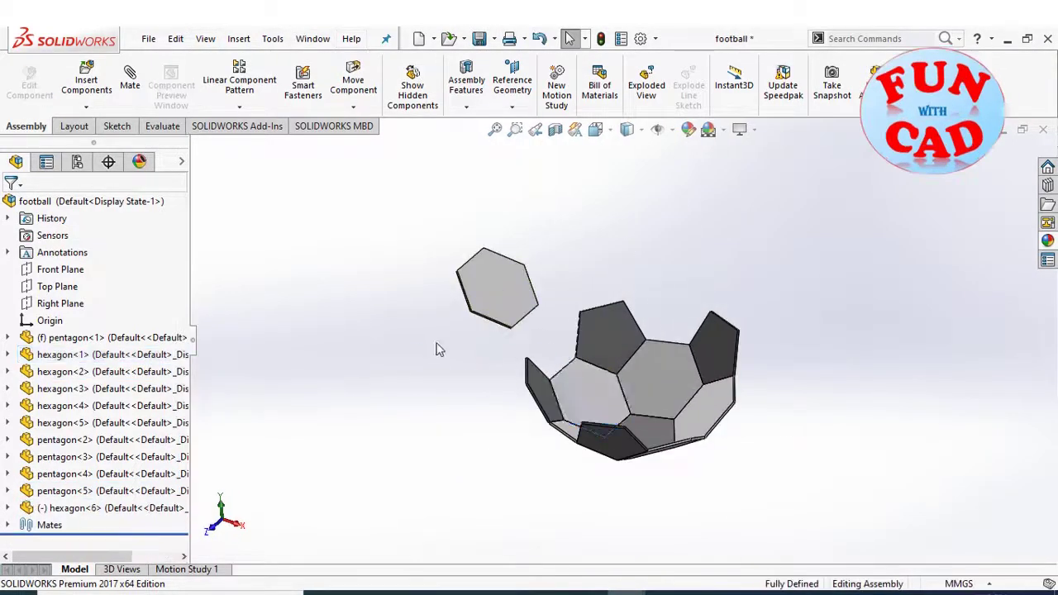
Mate a new hexagon to the ball with two coincident edge mates.
click(130, 83)
scroll(538, 330, down, 3)
click(532, 295)
click(611, 392)
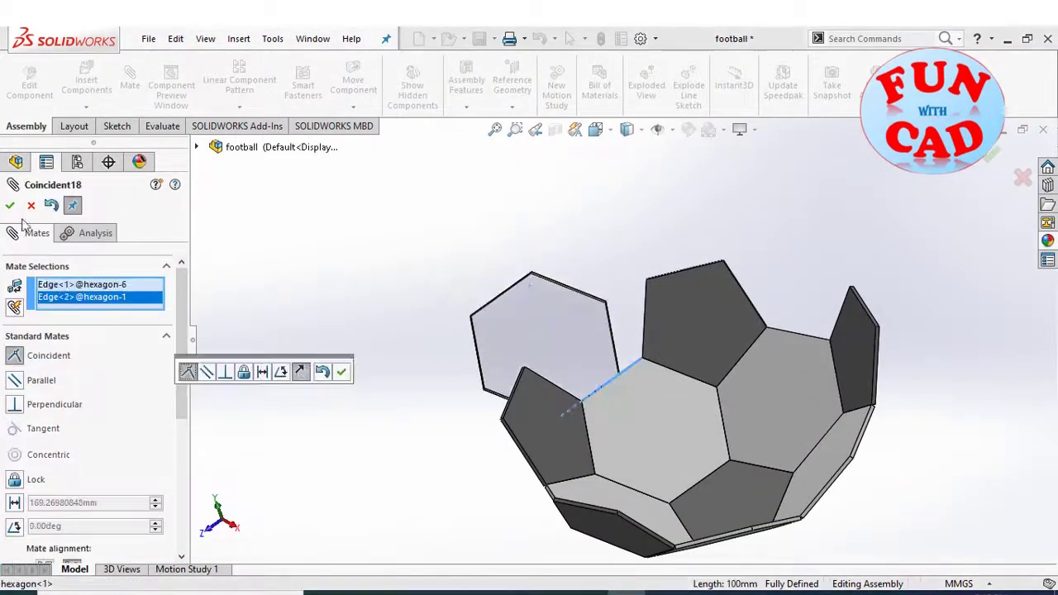
click(339, 371)
click(609, 307)
click(637, 298)
click(324, 261)
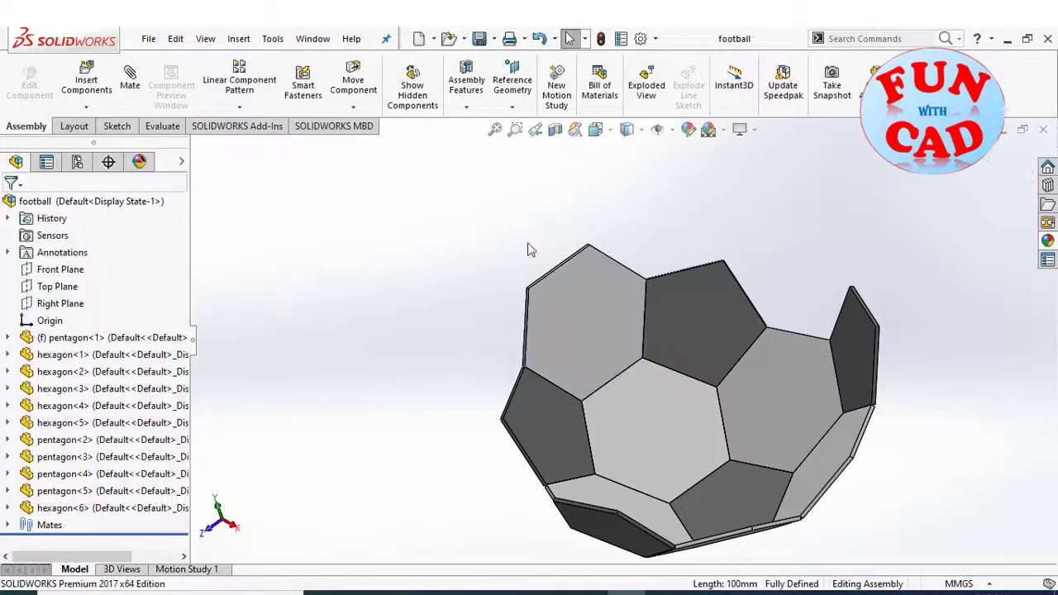
Copy two more hexagons and mate one hexagon's edge to a pentagon edge.
mouse_move(604, 347)
ctrl+mouse_down()
mouse_move(662, 224)
mouse_move(438, 314)
ctrl+mouse_up()
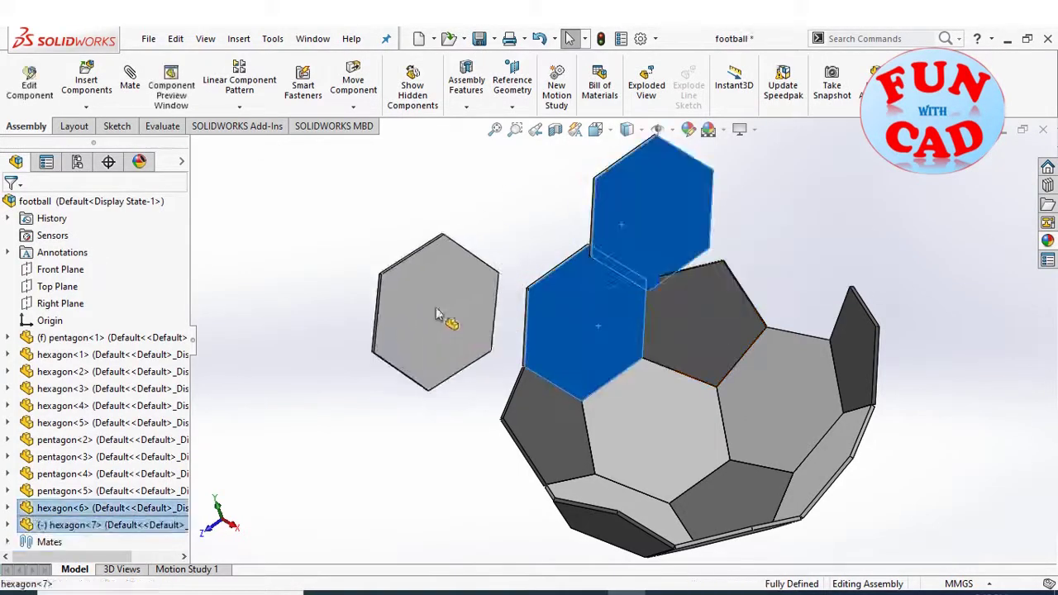
click(496, 311)
click(526, 339)
key(Return)
click(489, 395)
click(512, 389)
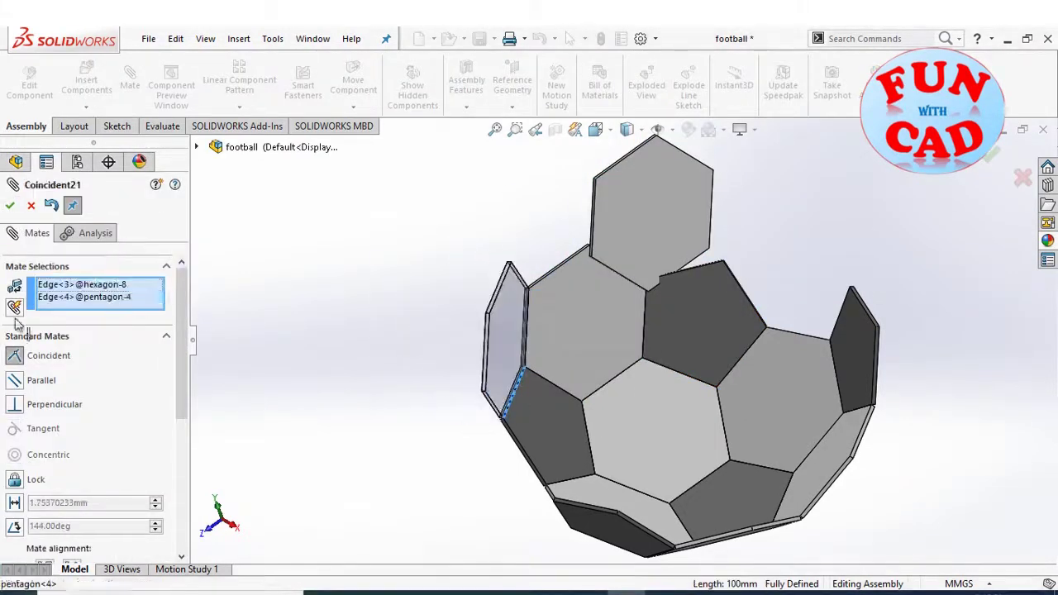
key(Return)
Save the football assembly after accepting the coincident mate.
key(Return)
click(477, 46)
scroll(683, 268, down, 2)
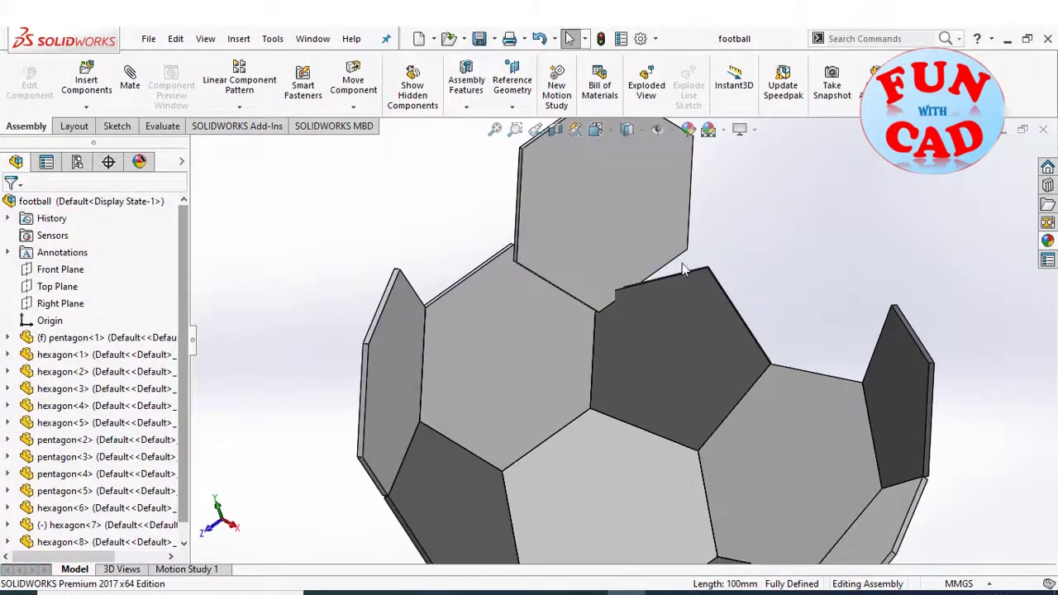
key(Return)
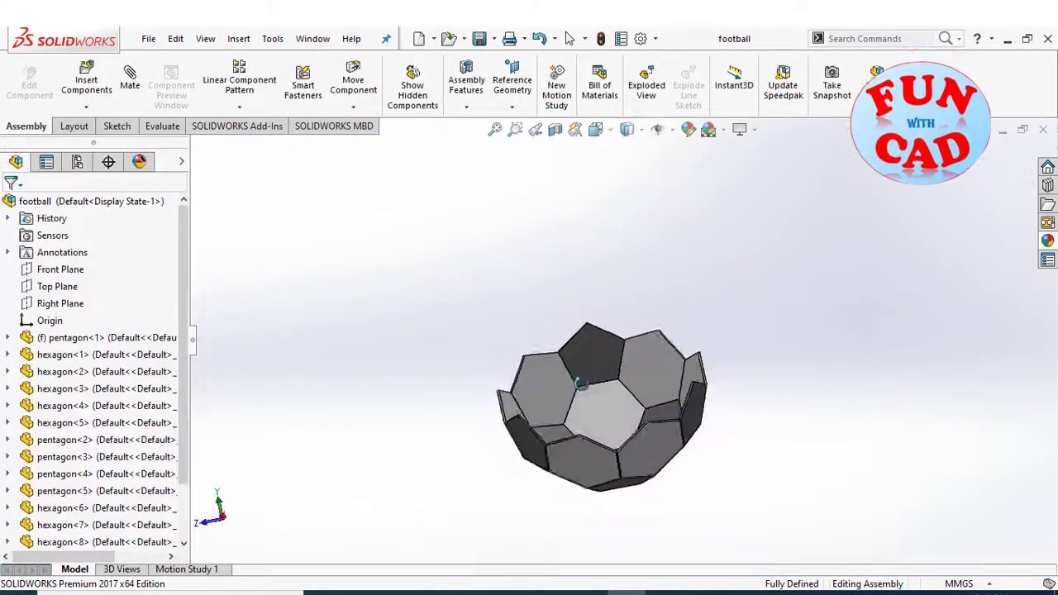
Mate the two loose hexagons edge-to-edge onto the top of the ball.
click(129, 73)
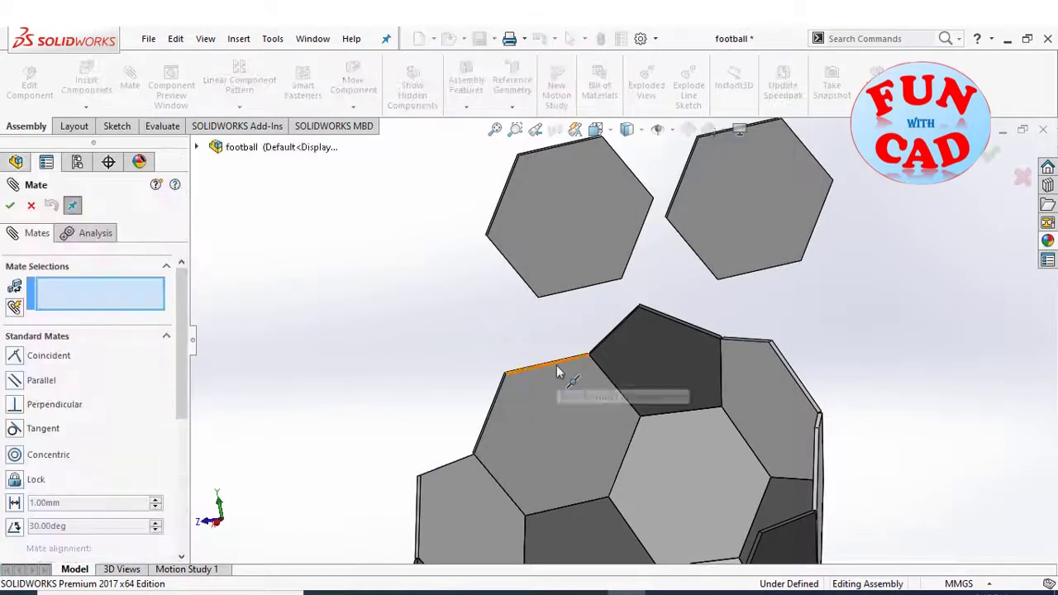
click(546, 364)
click(579, 290)
click(350, 282)
click(616, 331)
click(652, 299)
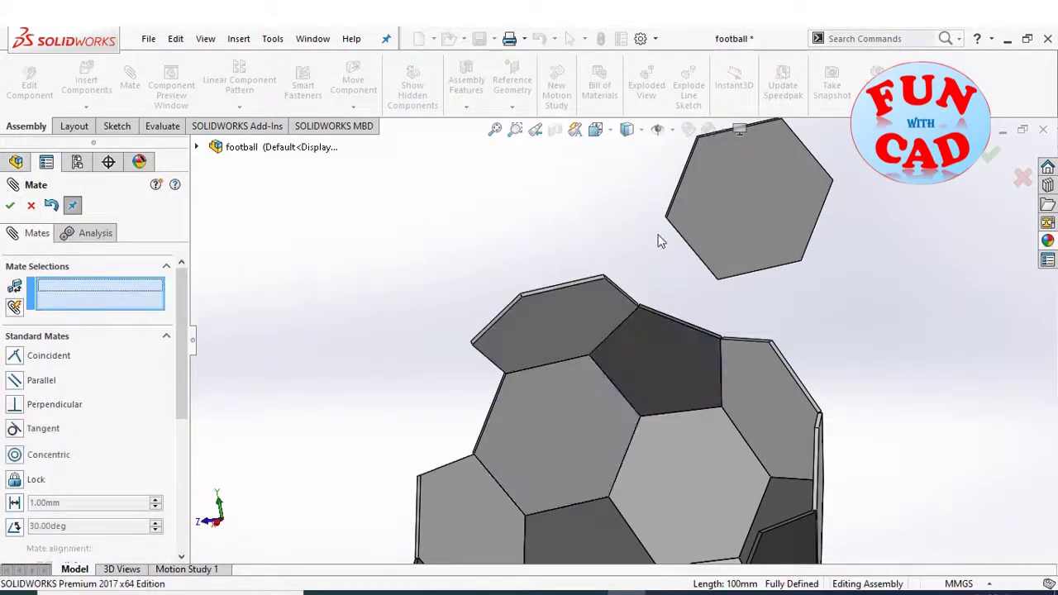
click(657, 321)
click(630, 300)
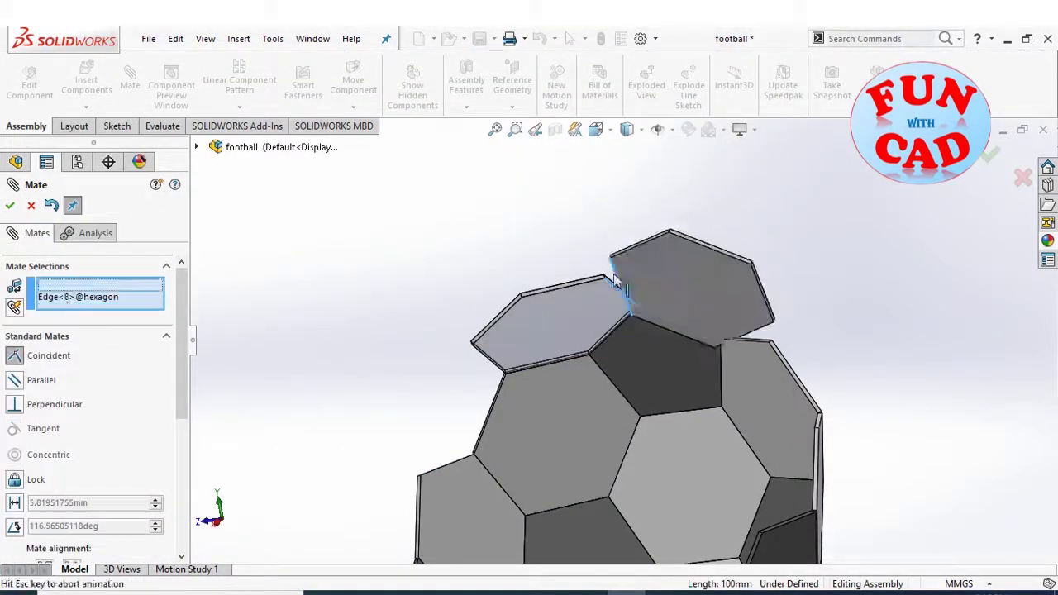
key(Escape)
mouse_move(413, 354)
middle_down()
mouse_move(503, 370)
mouse_move(459, 368)
middle_up()
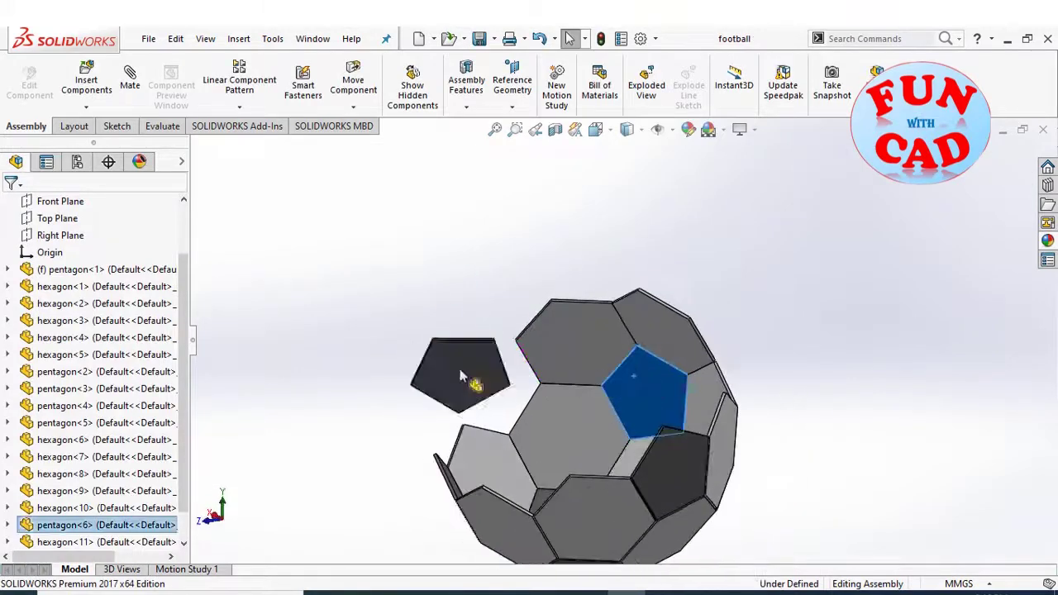
Mate the loose pentagon's edge to a hexagon edge on the ball.
scroll(460, 369, down, 3)
click(132, 80)
click(494, 364)
click(547, 344)
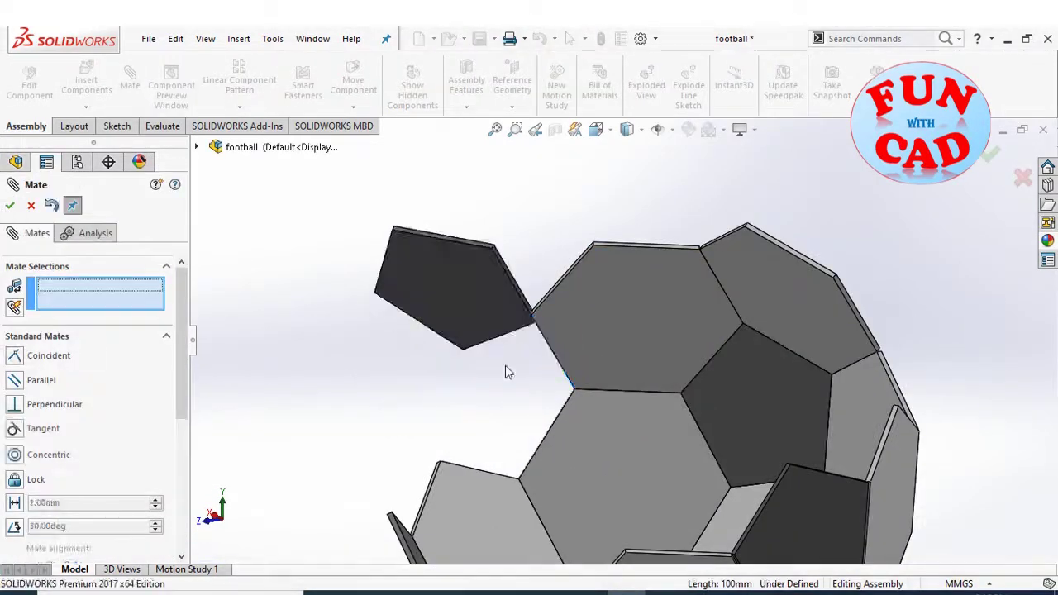
click(506, 343)
click(548, 414)
key(Escape)
Mate a loose hexagon's edge to the ball edge beside the gap.
scroll(489, 348, up, 3)
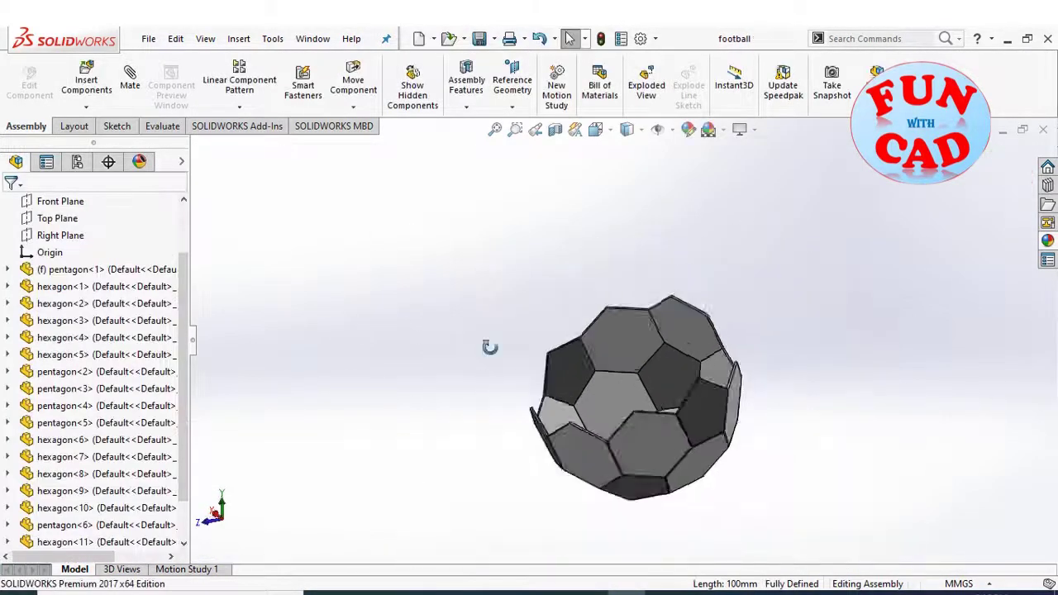
middle_drag(489, 347, 582, 414)
scroll(582, 413, down, 2)
click(130, 81)
scroll(497, 354, down, 2)
click(496, 354)
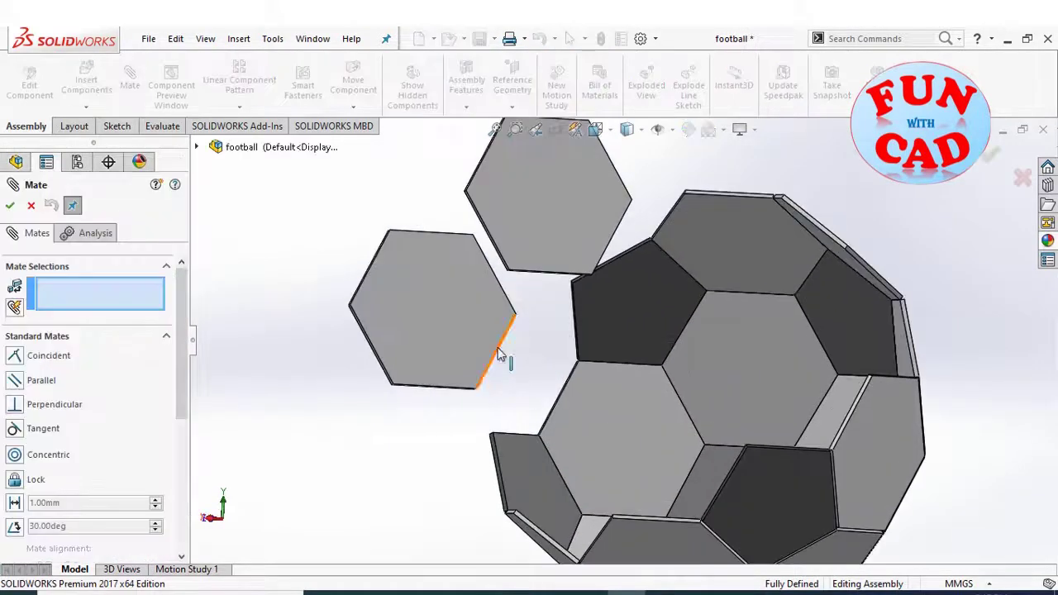
click(554, 405)
click(536, 313)
click(574, 322)
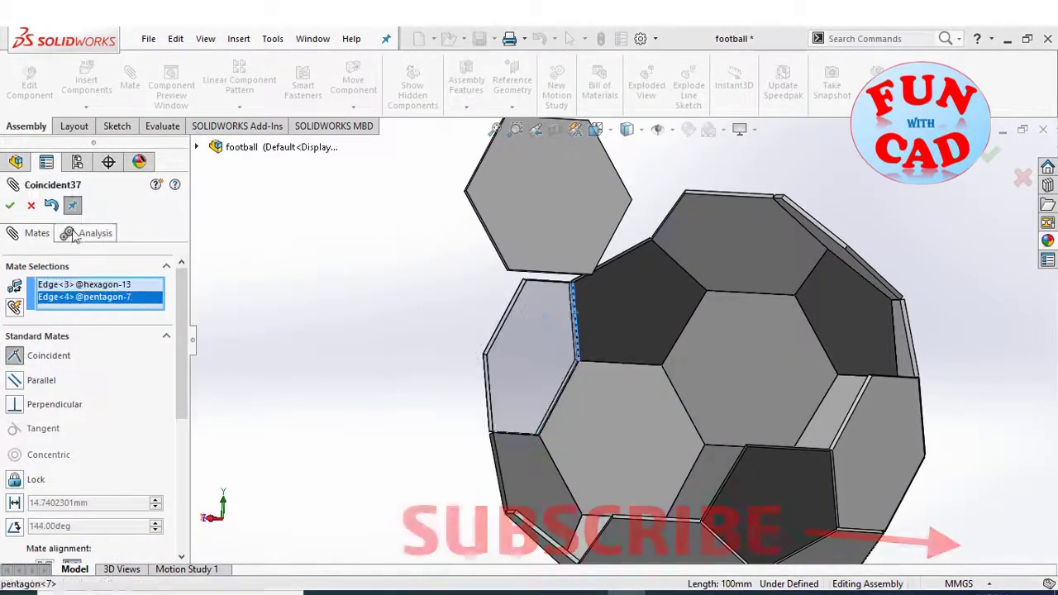
key(Return)
key(Escape)
Mate a hexagon's edge to the adjoining pentagon edge.
click(130, 80)
scroll(481, 273, down, 2)
click(425, 307)
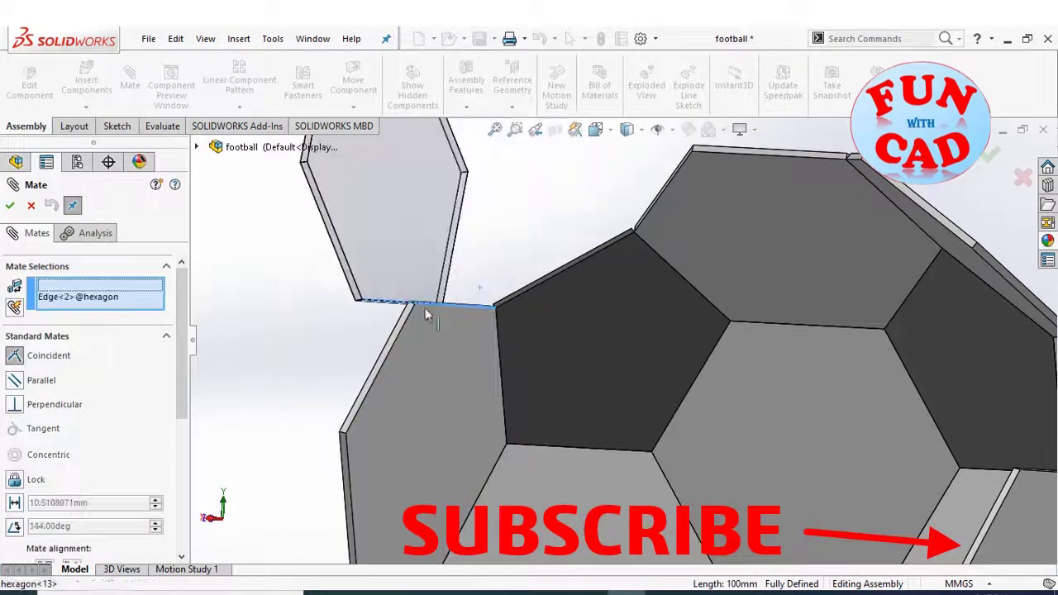
click(513, 304)
key(Return)
Add a coincident edge mate for the next loose hexagon.
scroll(425, 378, up, 3)
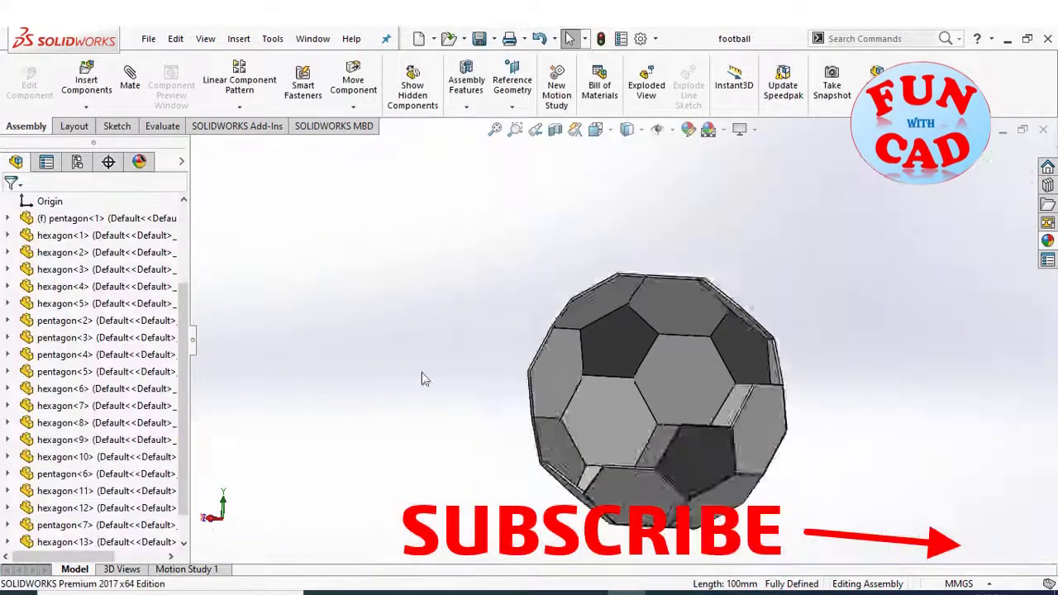
mouse_move(425, 378)
middle_down()
mouse_move(445, 442)
mouse_move(509, 429)
middle_up()
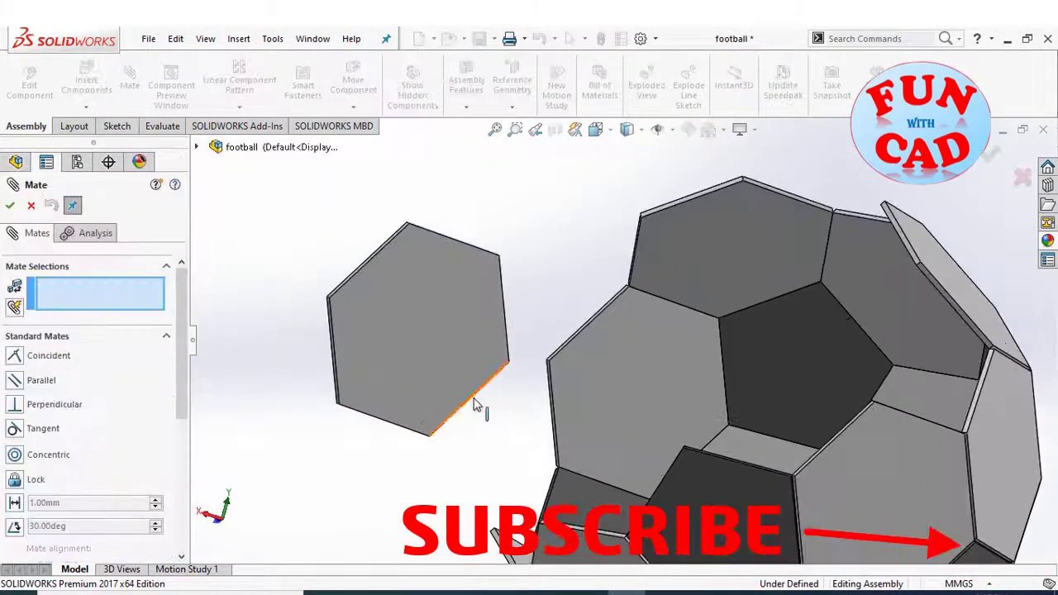
click(472, 402)
click(576, 302)
key(Return)
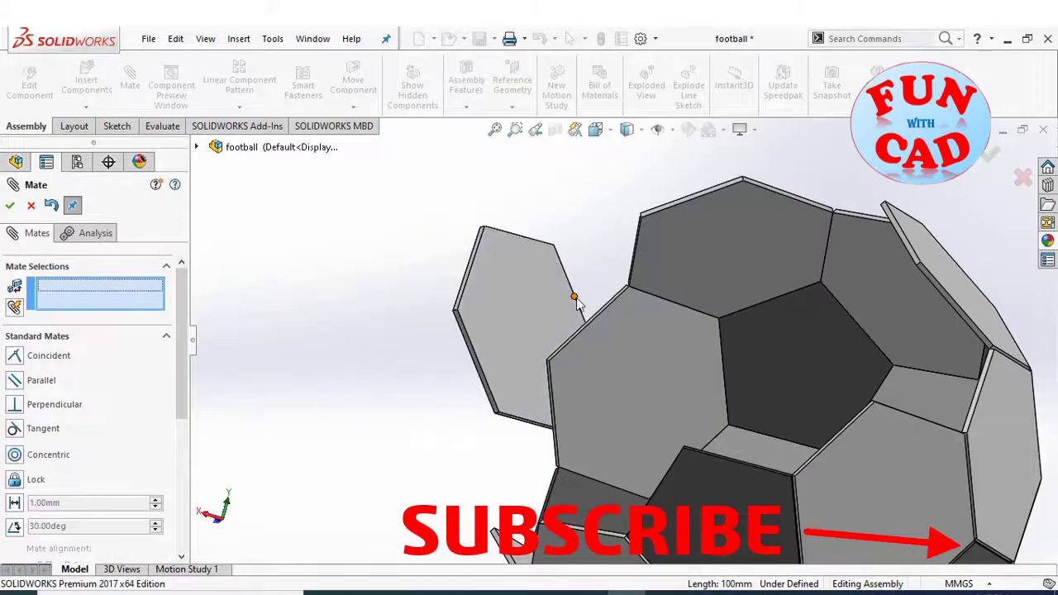
click(576, 302)
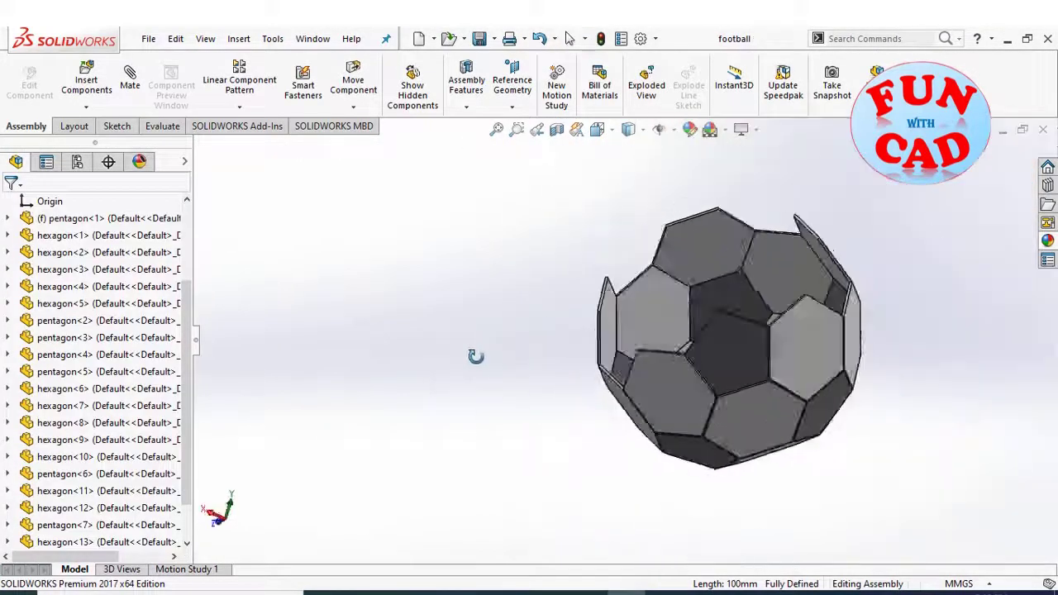
Mate the loose pentagon to the ball, joining pentagon-8 to hexagon-4.
drag(474, 354, 463, 382)
scroll(635, 381, up, 5)
click(488, 368)
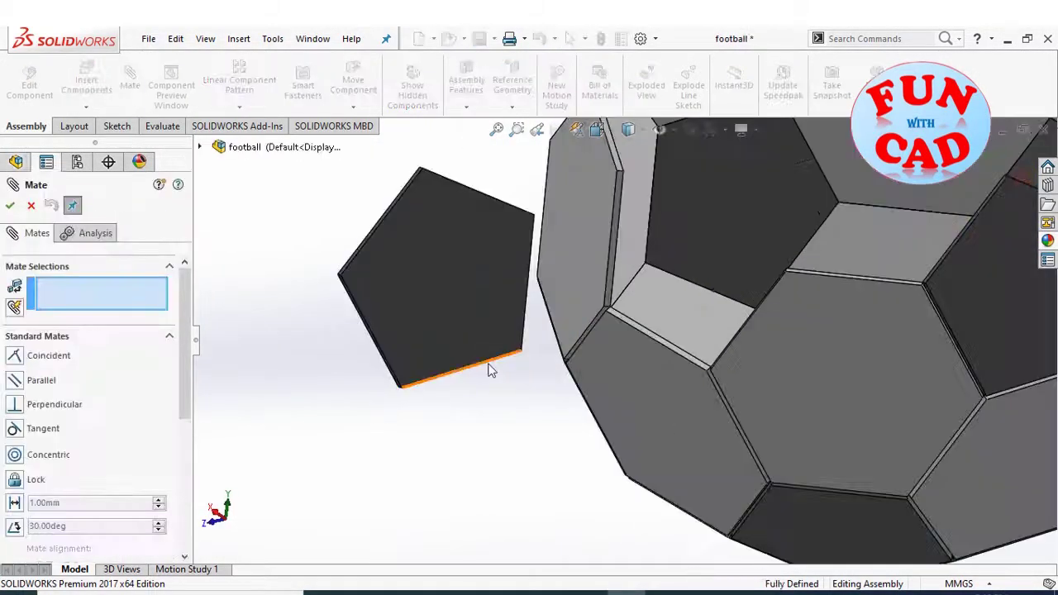
click(654, 348)
click(835, 366)
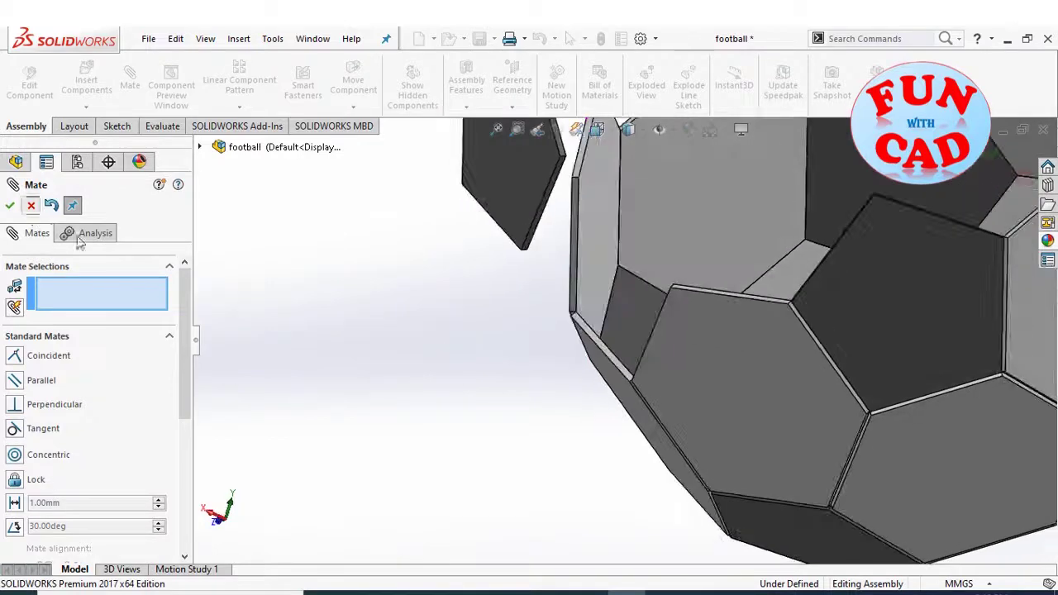
click(463, 366)
click(654, 340)
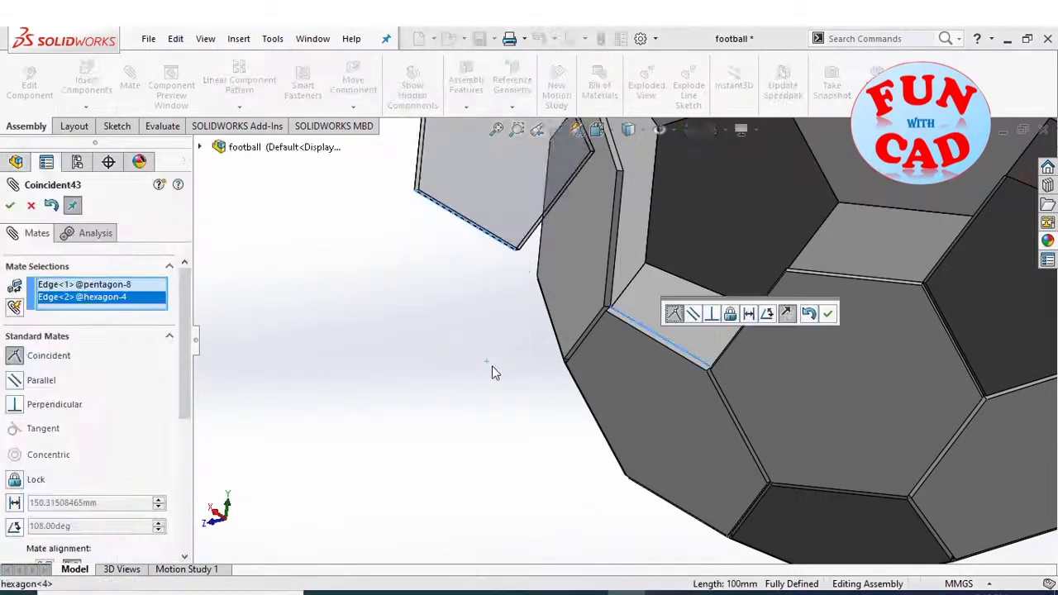
key(Return)
Mate another pentagon edge to the adjoining ball edge.
click(636, 301)
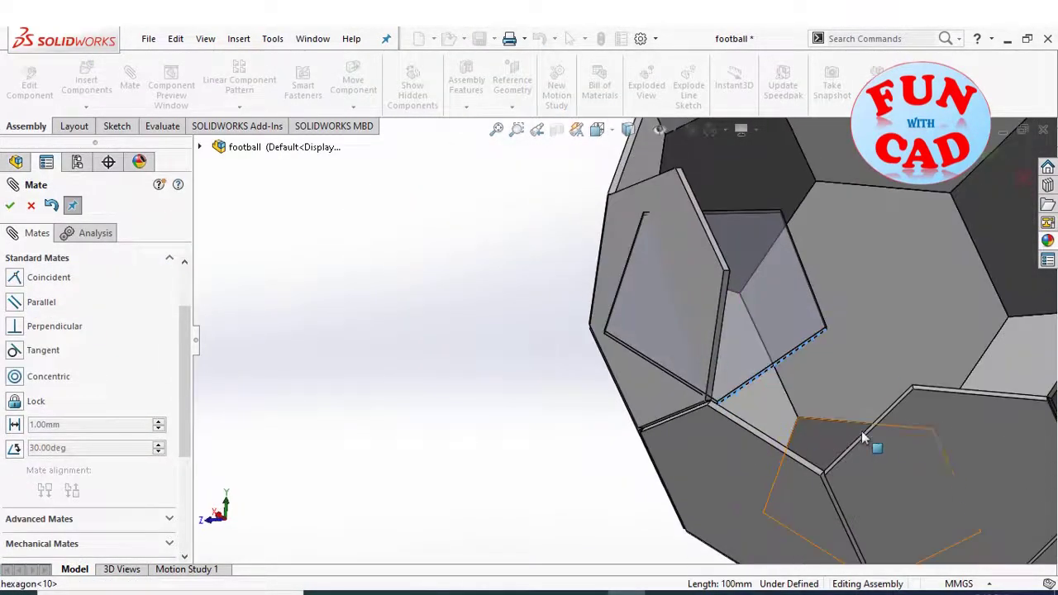
click(874, 441)
key(Return)
scroll(732, 322, down, 5)
Add a coincident edge mate between two plates on the ball.
middle_drag(732, 322, 821, 320)
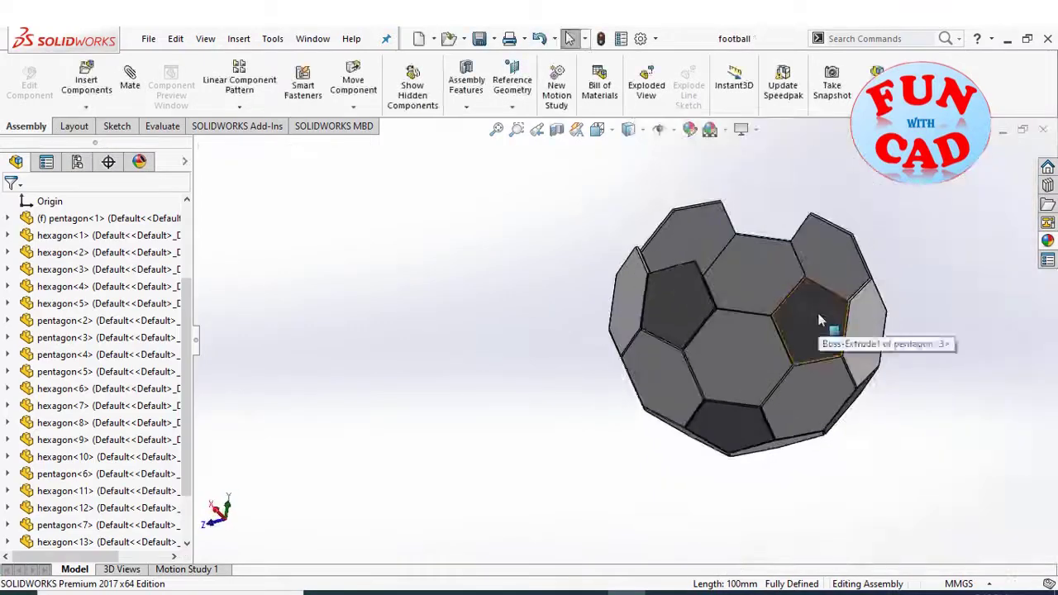
scroll(716, 191, down, 5)
click(129, 78)
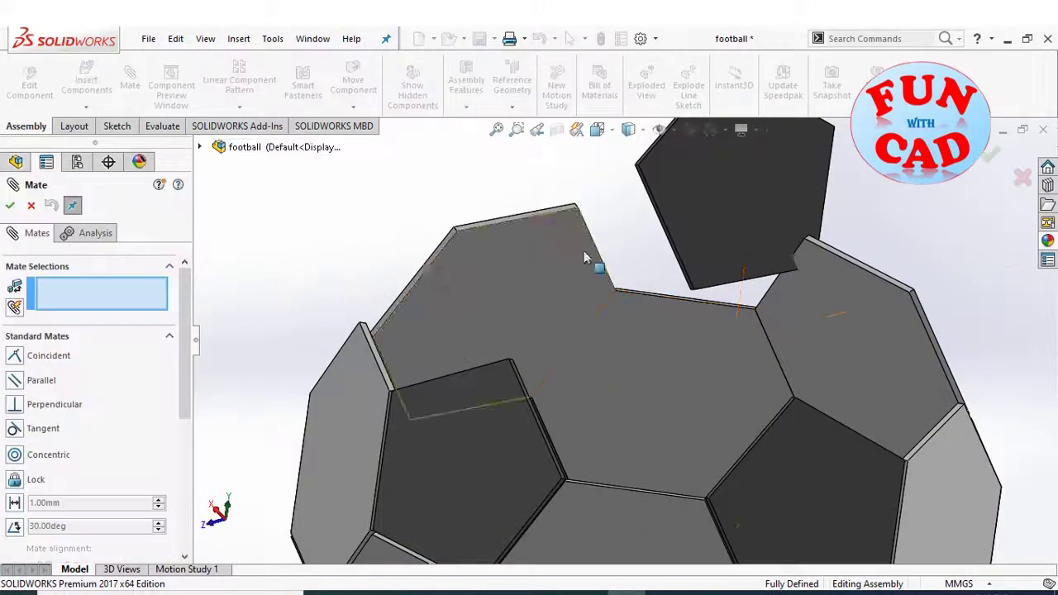
click(596, 254)
key(Return)
key(Return)
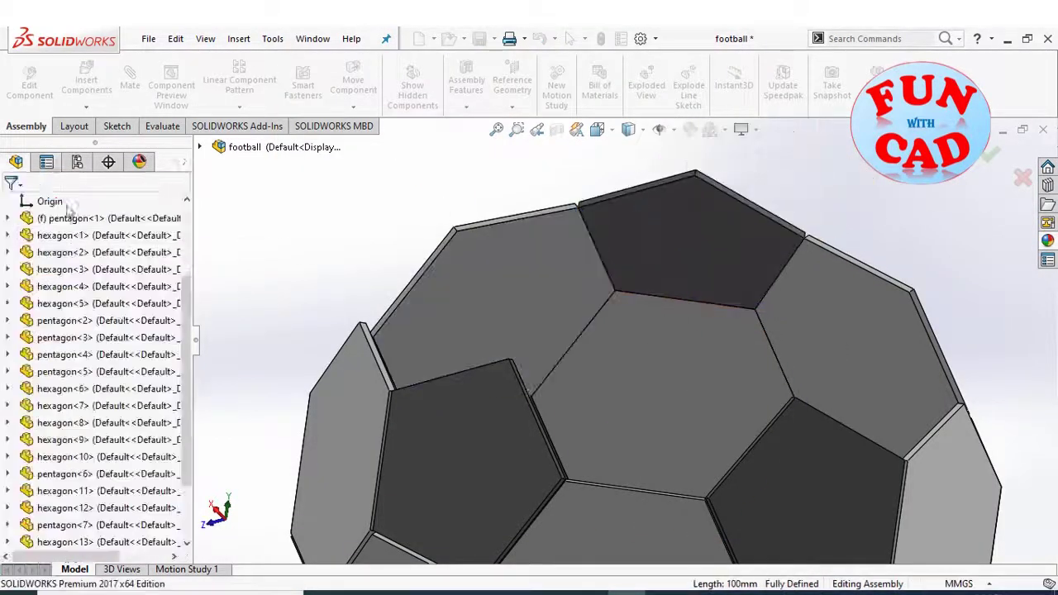
key(f)
Move the loose pentagon to the open side and mate its edge to the ball.
middle_drag(354, 299, 579, 381)
ctrl+drag(583, 385, 602, 289)
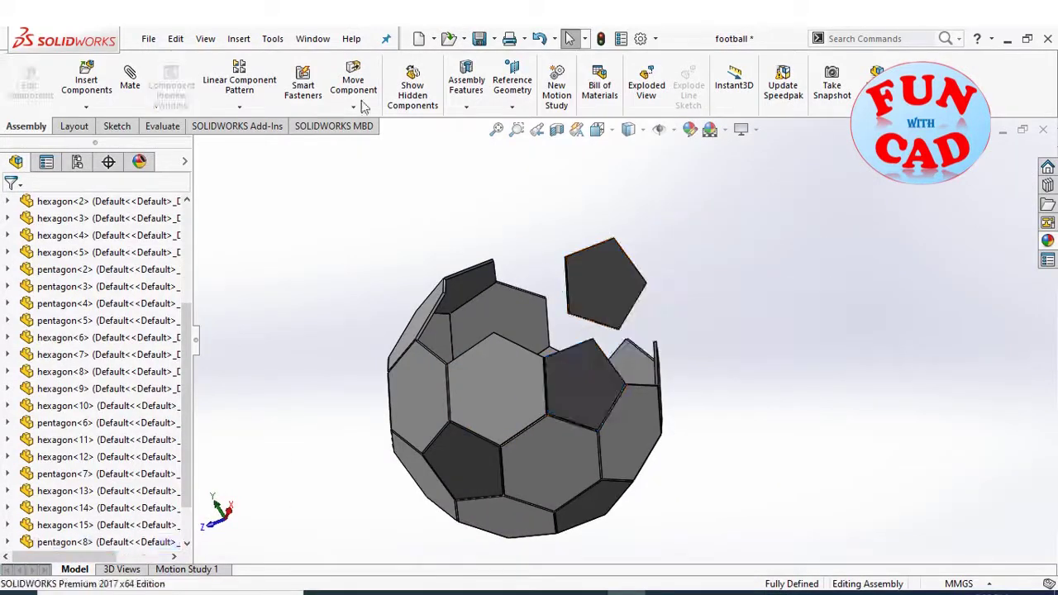
scroll(546, 364, down, 5)
click(560, 277)
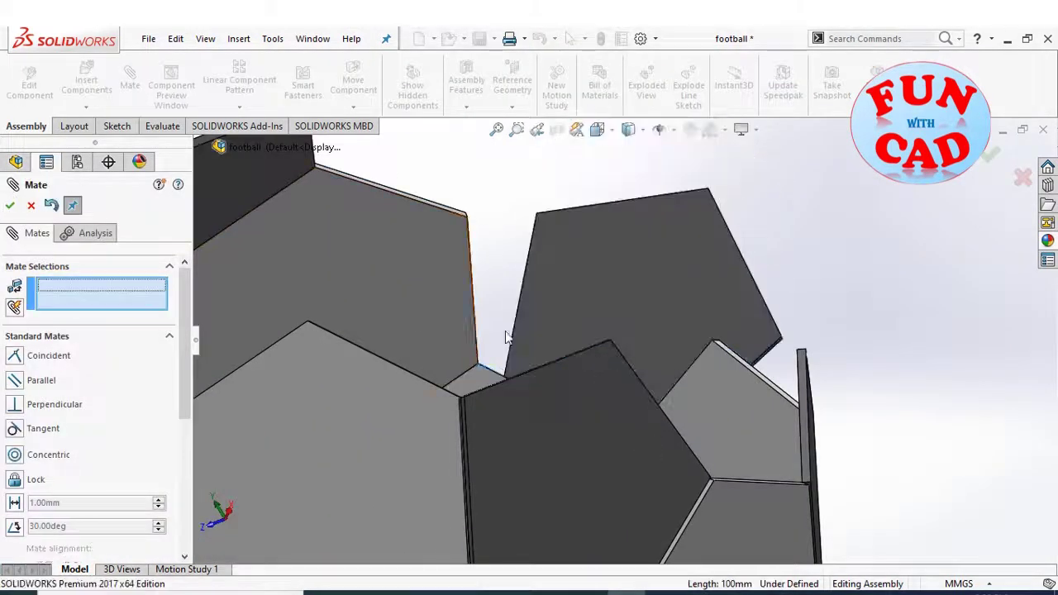
key(Return)
click(10, 205)
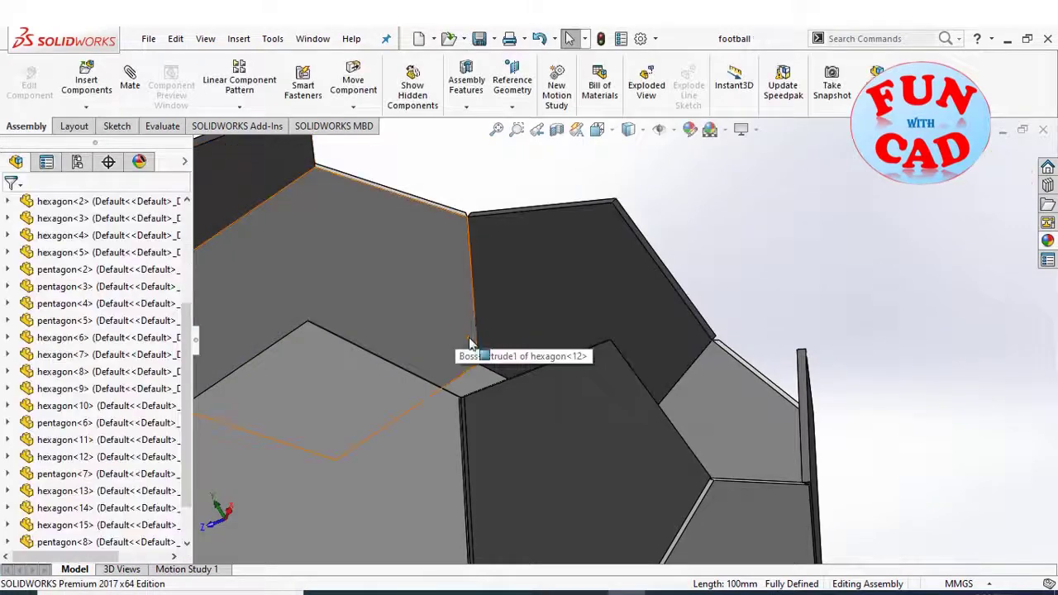
scroll(496, 347, up, 5)
Mate pentagon-11's edge to the adjoining hexagon-13 edge.
click(130, 82)
scroll(372, 347, down, 5)
click(417, 273)
click(364, 380)
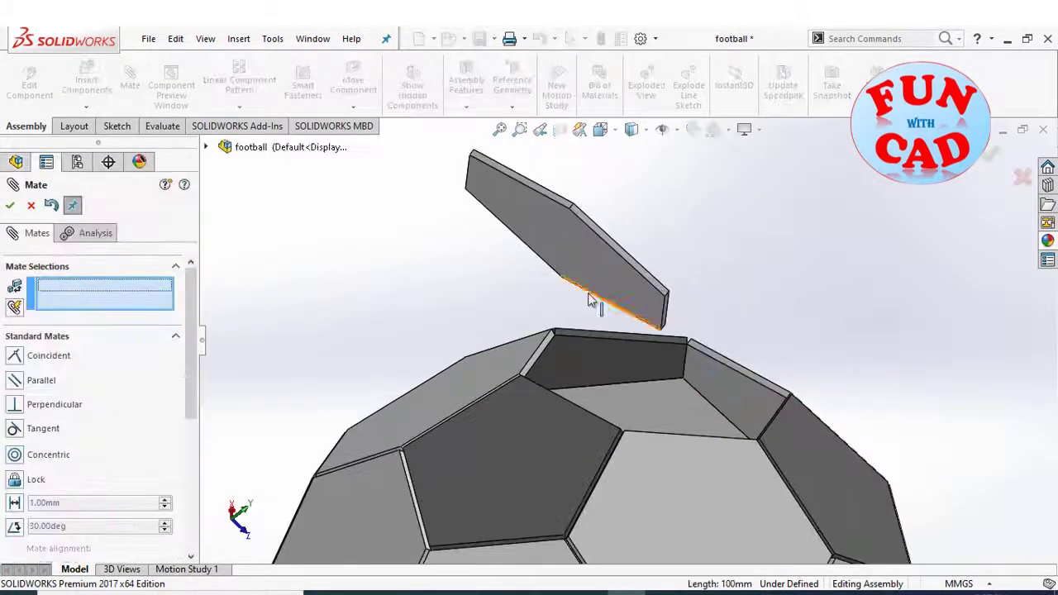
Apply the 'color' appearance to the top pentagon and the other pentagon plates.
scroll(631, 382, down, 3)
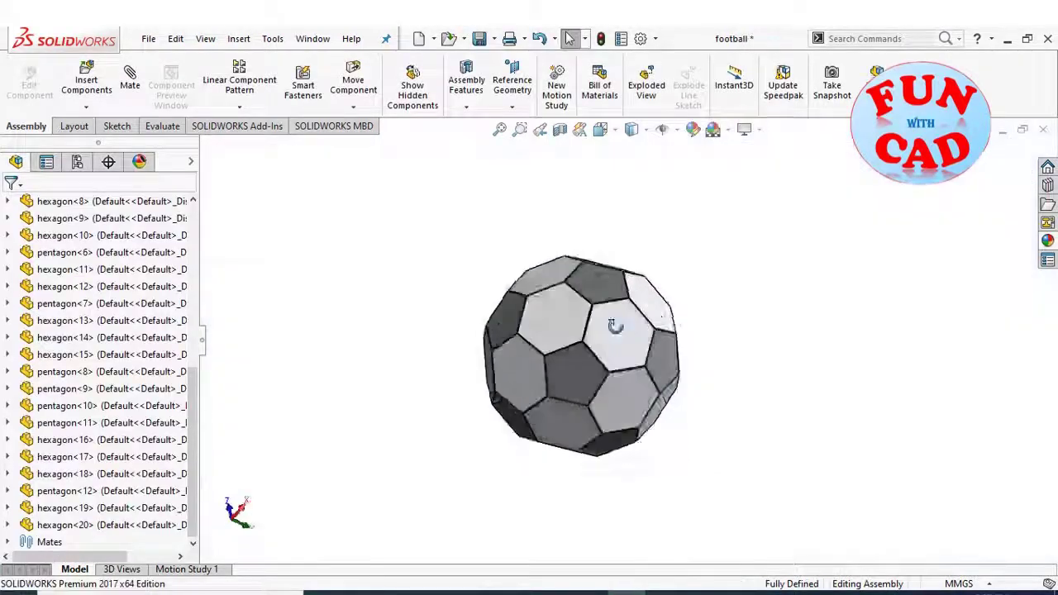
middle_drag(619, 327, 774, 405)
right_click(83, 432)
click(142, 177)
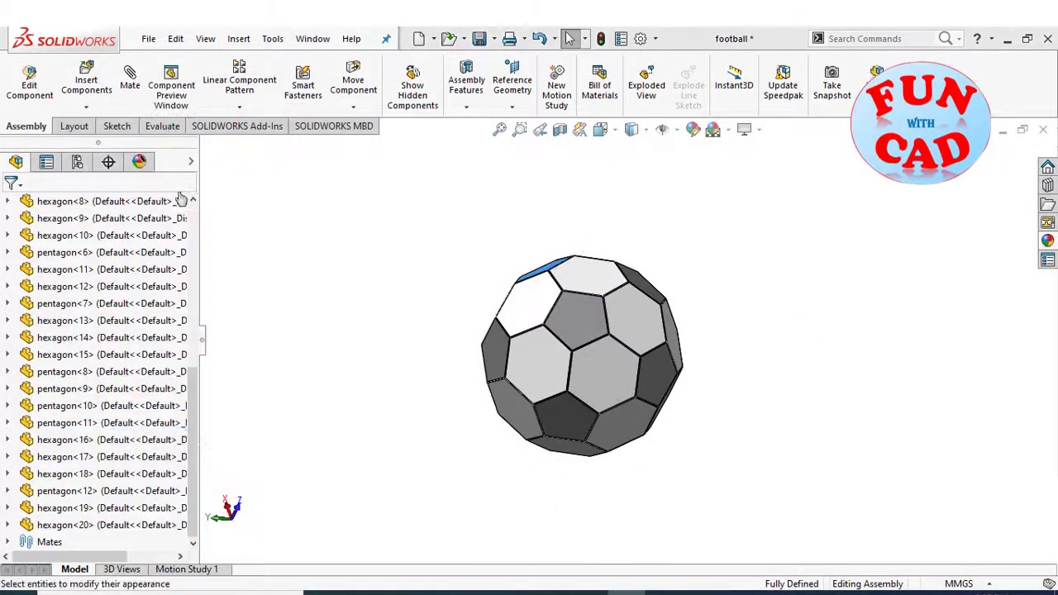
scroll(589, 228, down, 5)
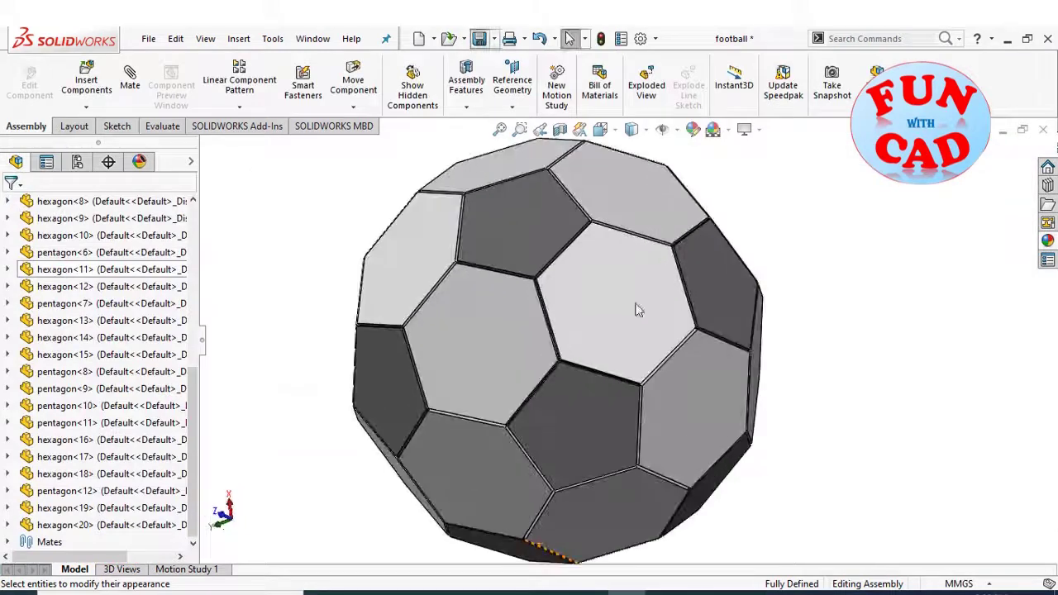
right_click(84, 252)
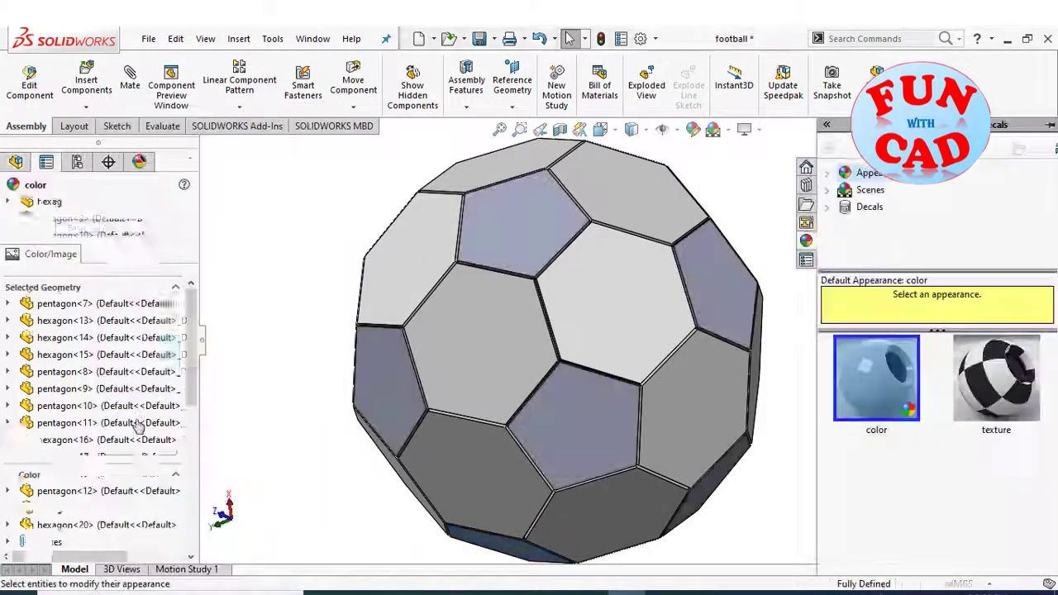